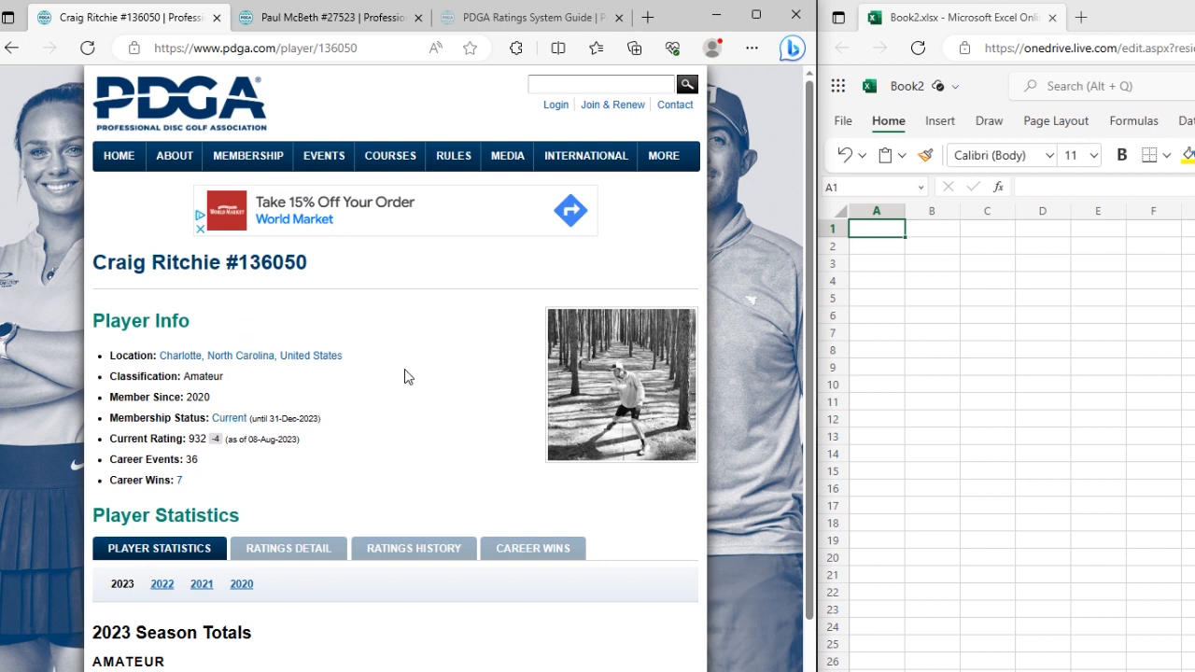
- Open the amateur player's ratings detail and examine which tournament rounds are marked as evaluated and included
left_click(289, 549)
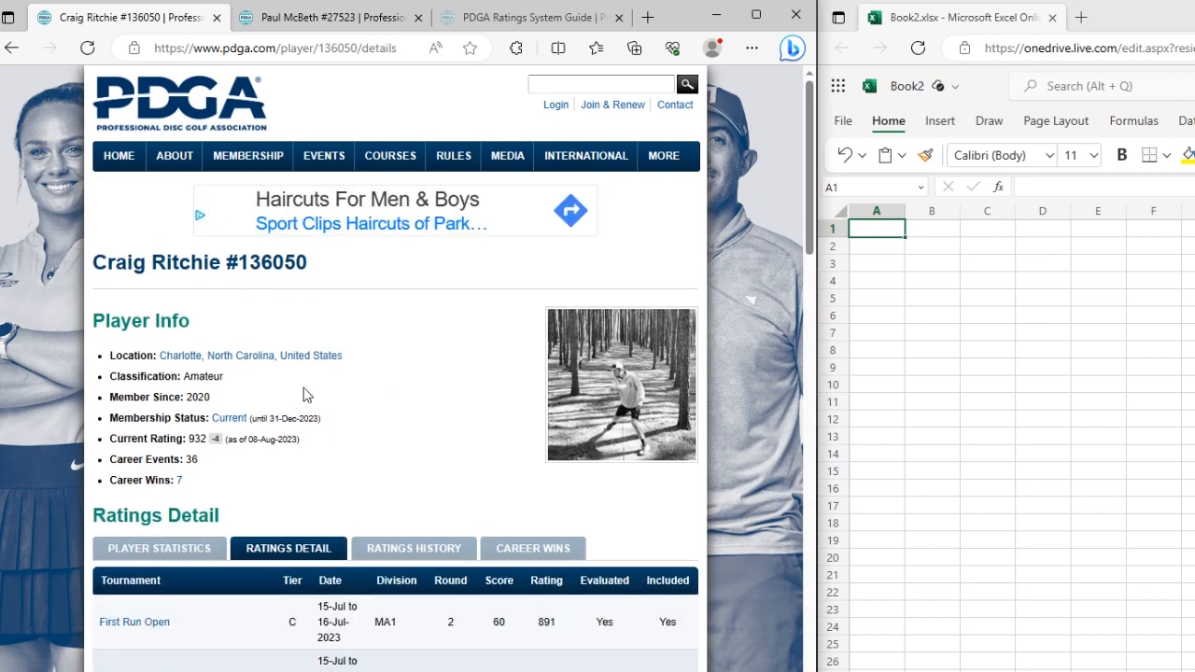
scroll(301, 389, "down", 7)
scroll(301, 387, "down", 20)
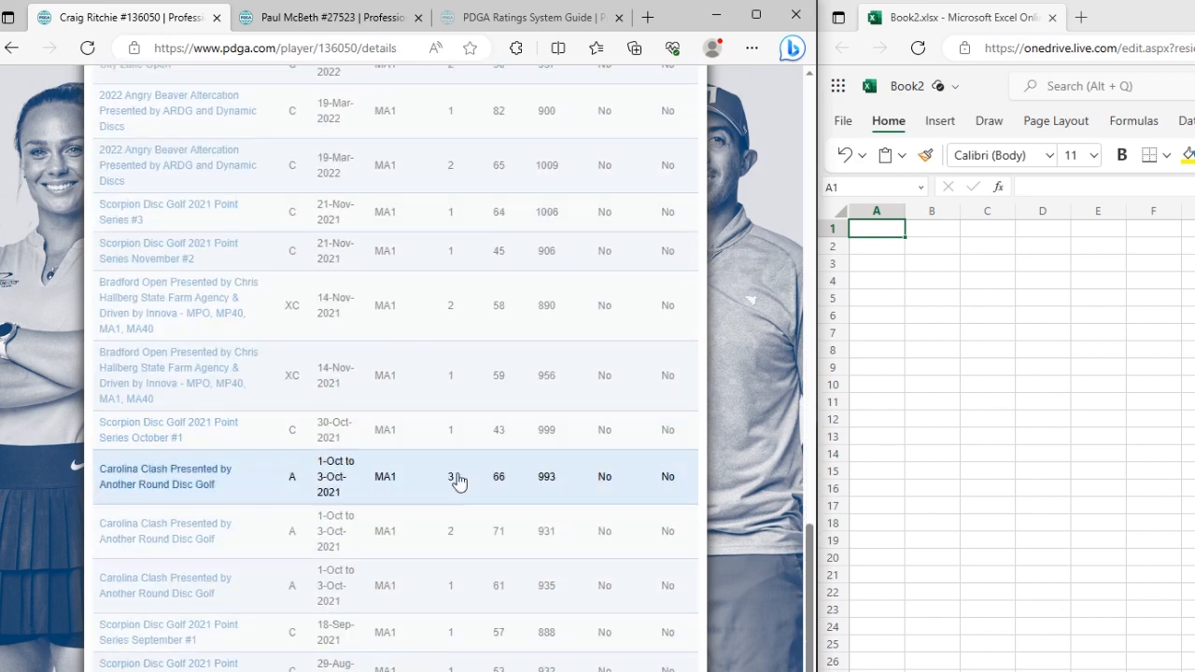
scroll(436, 572, "up", 3)
scroll(436, 571, "up", 15)
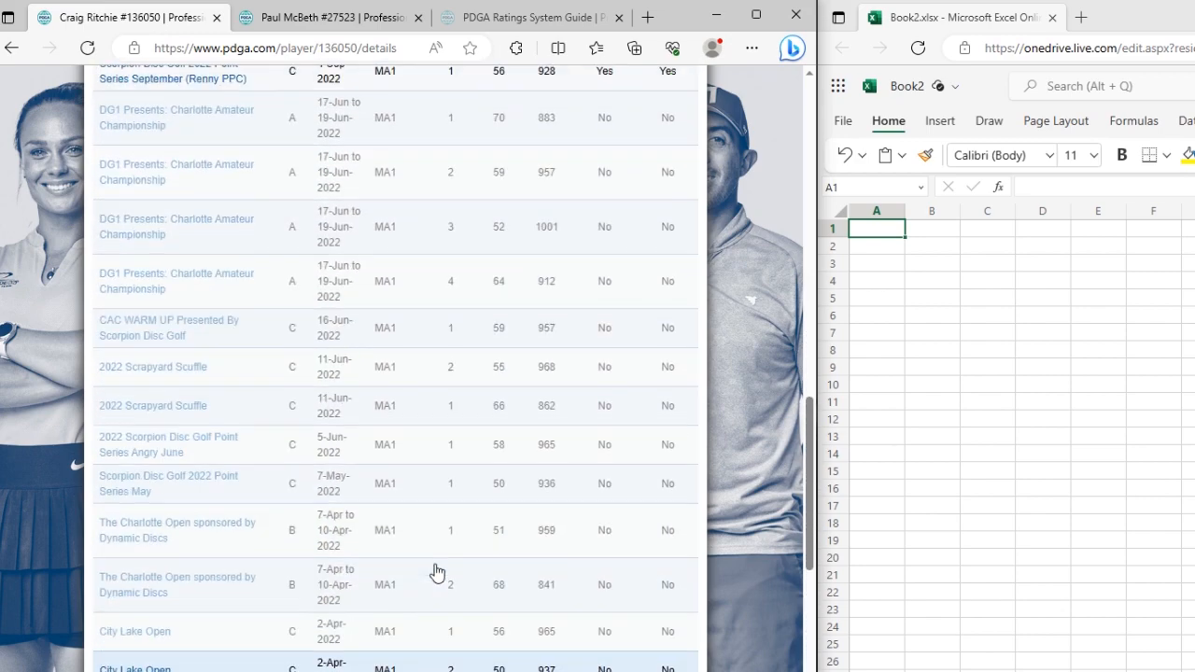
scroll(436, 572, "up", 1)
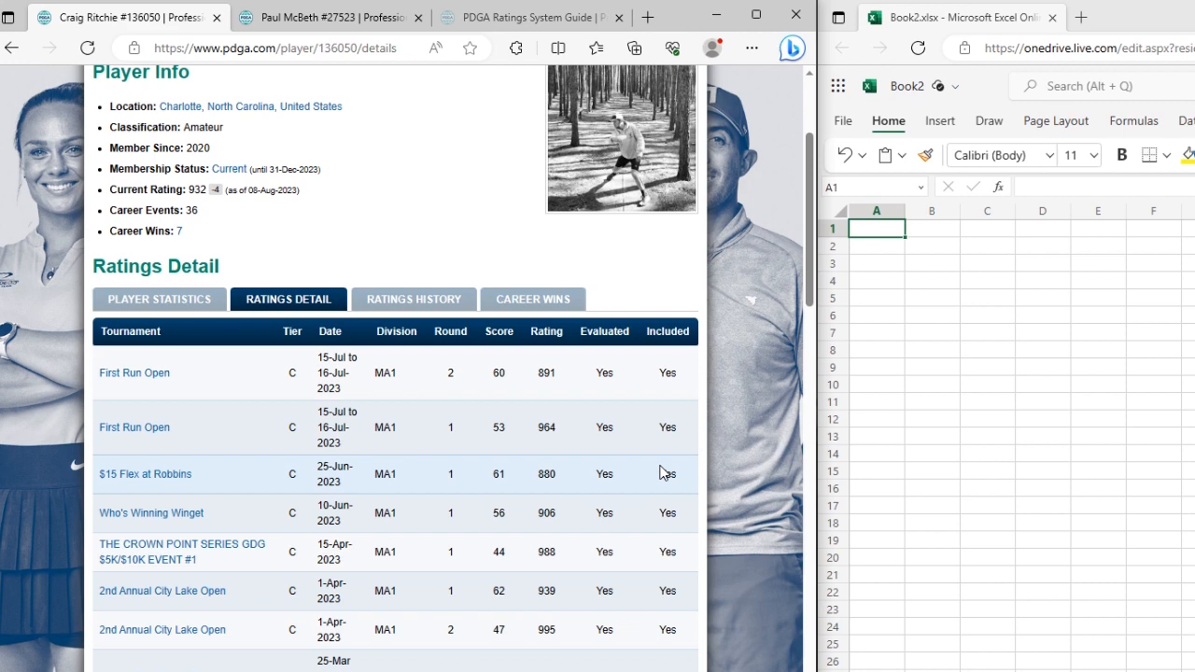
scroll(443, 446, "down", 4)
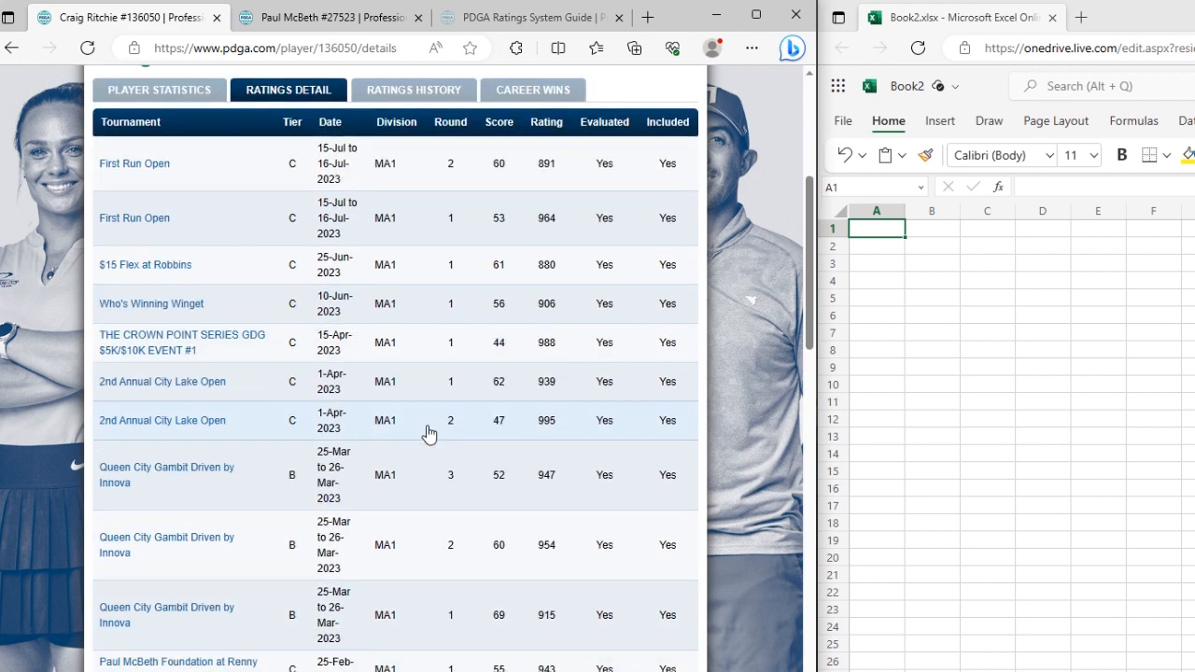
scroll(415, 422, "down", 7)
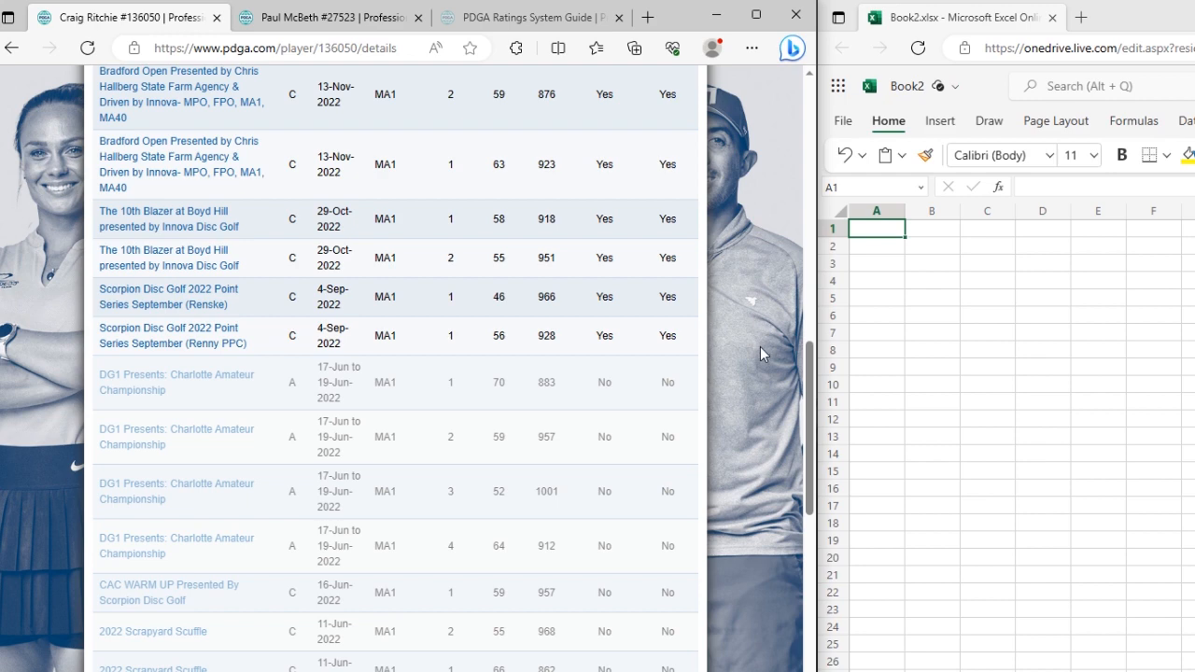
scroll(760, 346, "up", 10)
scroll(760, 347, "up", 5)
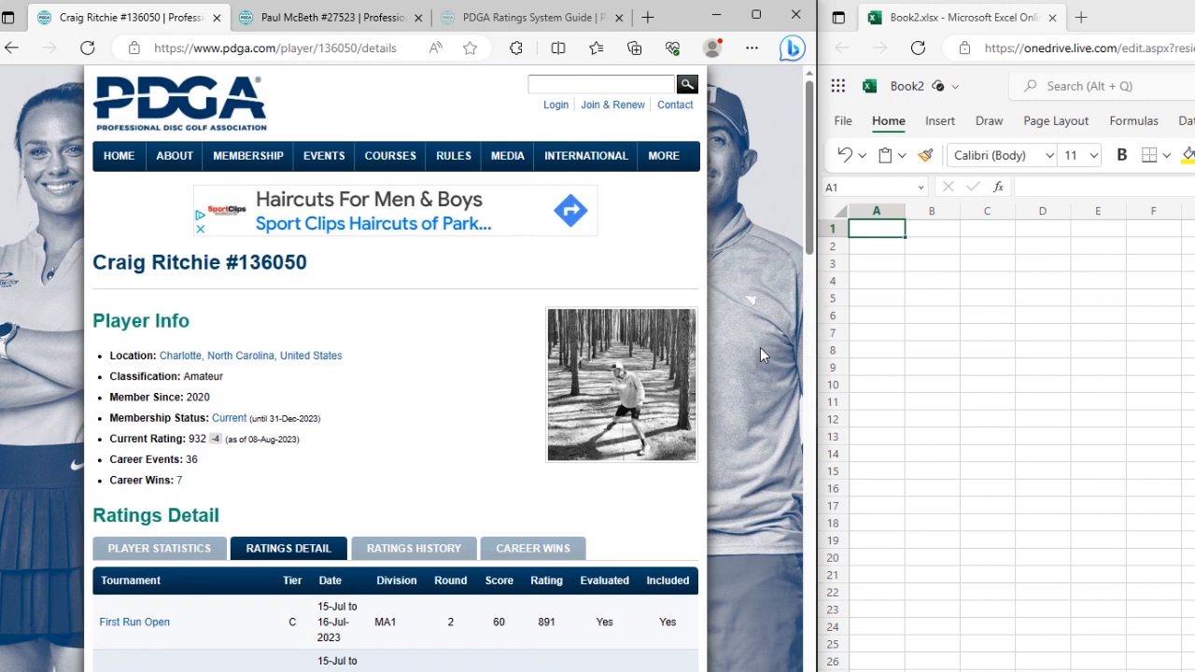
scroll(747, 383, "down", 2)
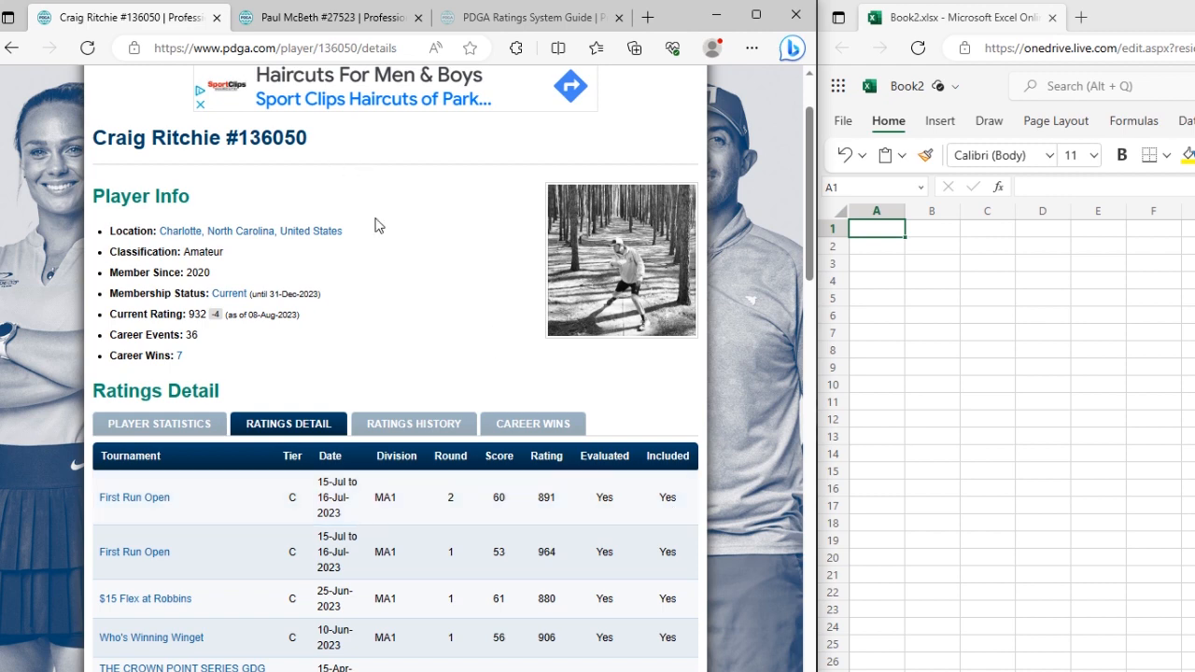
- Check the professional player's ratings detail for rounds that are evaluated but not included, and return to the amateur player's page
left_click(332, 19)
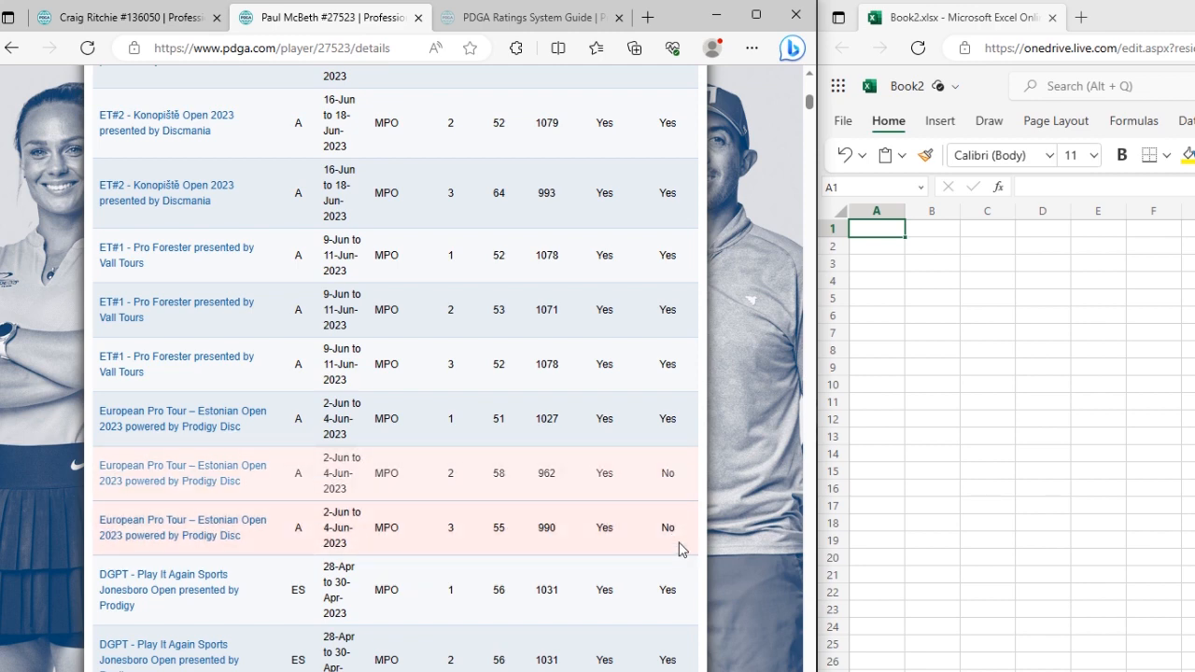
left_click(149, 26)
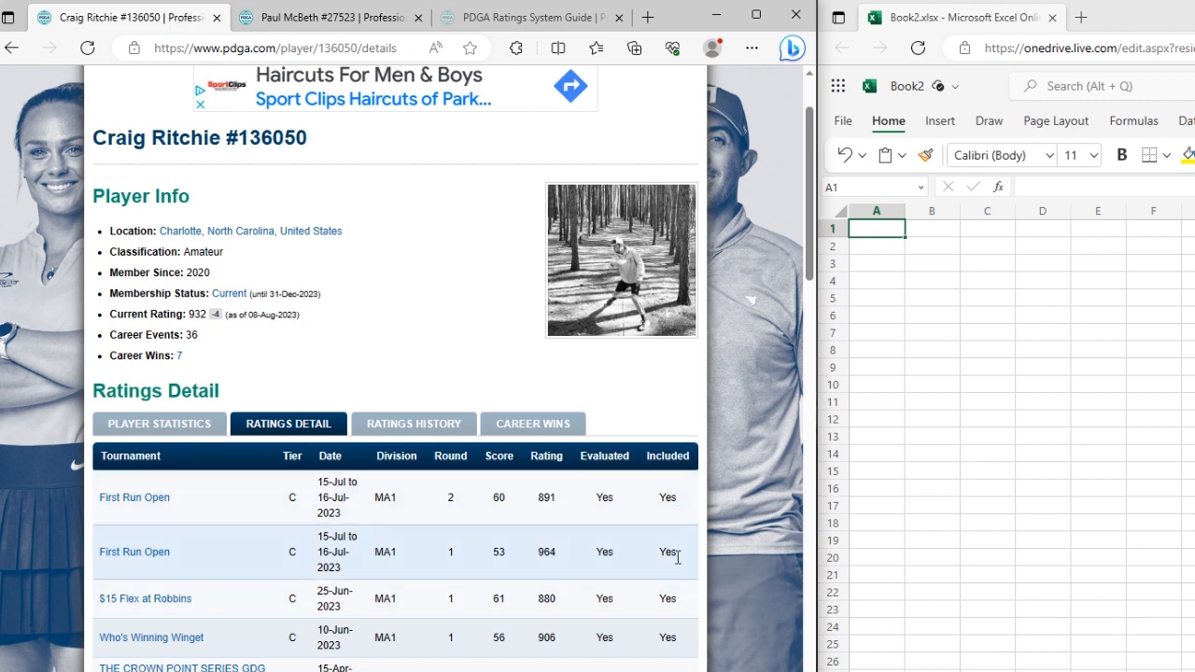
- Copy the included rounds, First Run Open through Scorpion Disc Golf 2022 Point Series September (Renny PPC), into the Excel sheet starting at A1
scroll(678, 557, "down", 2)
scroll(728, 500, "up", 1)
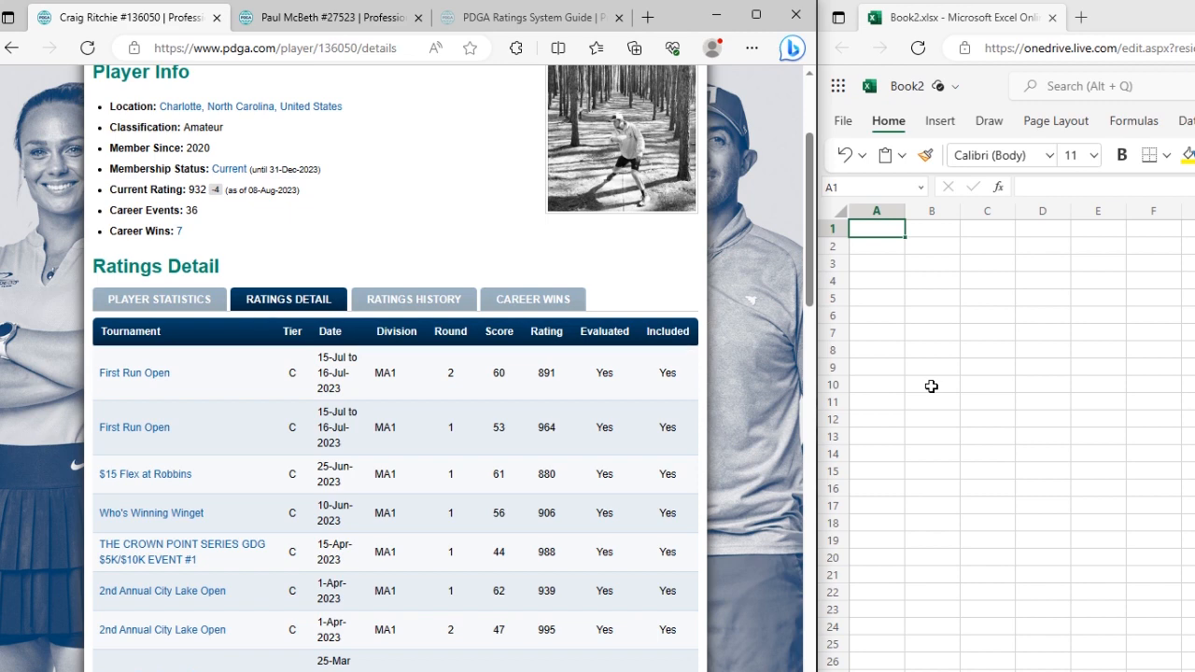
left_click_drag(94, 356, 688, 648)
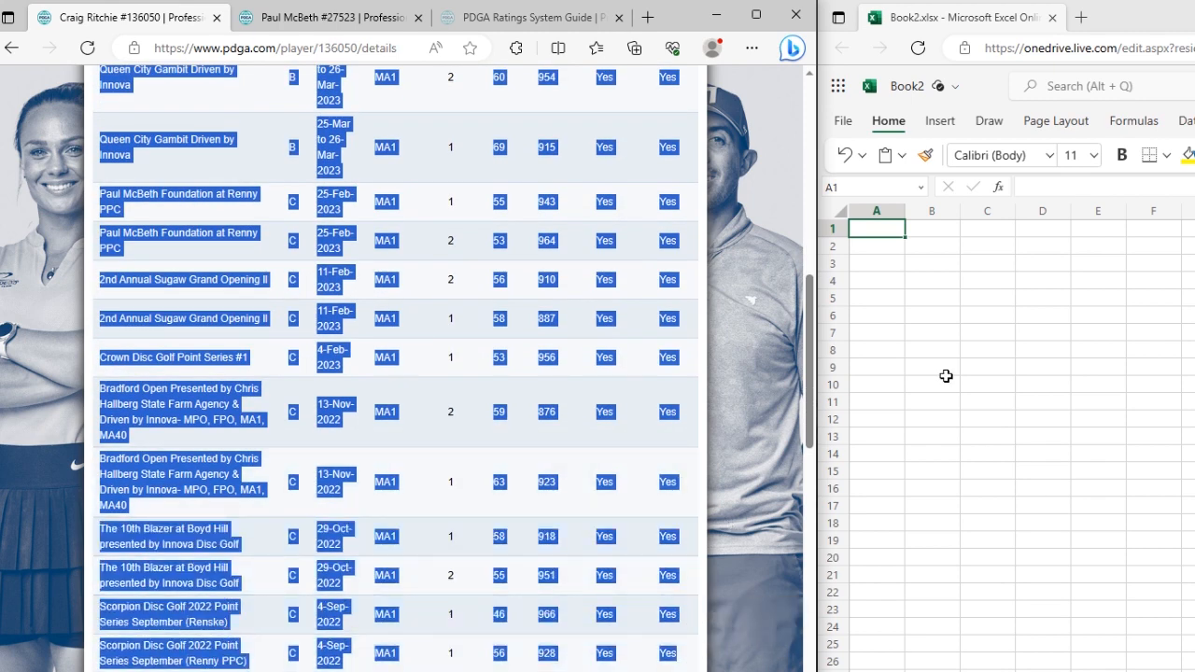
left_click(886, 225)
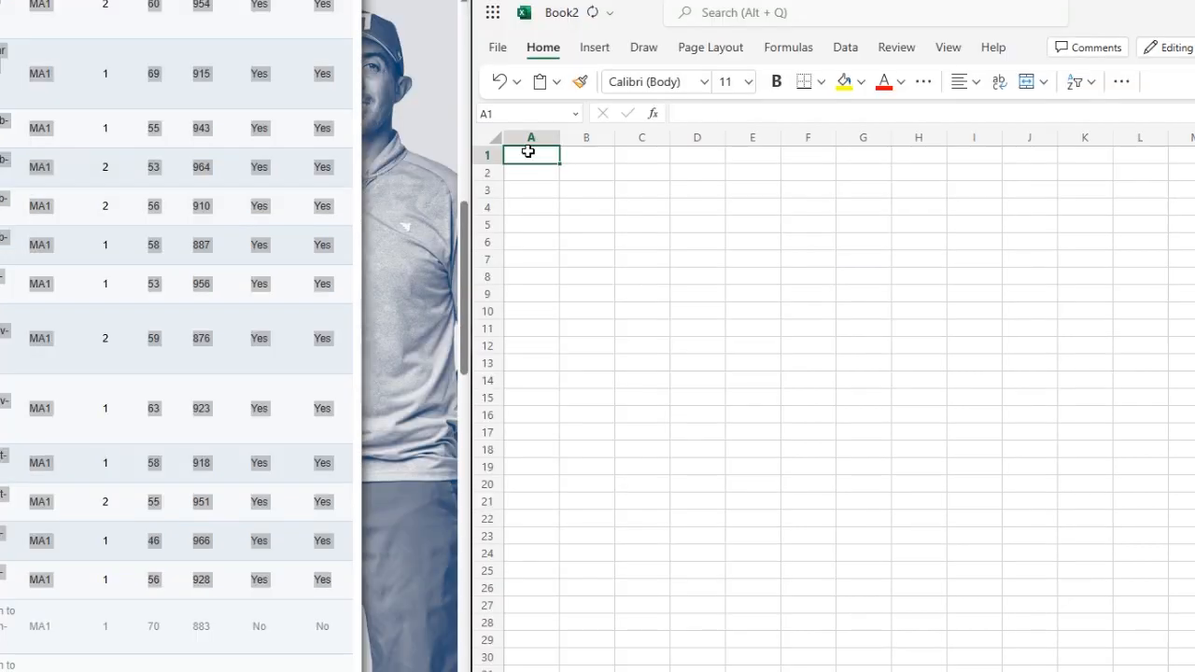
key("ctrl+v")
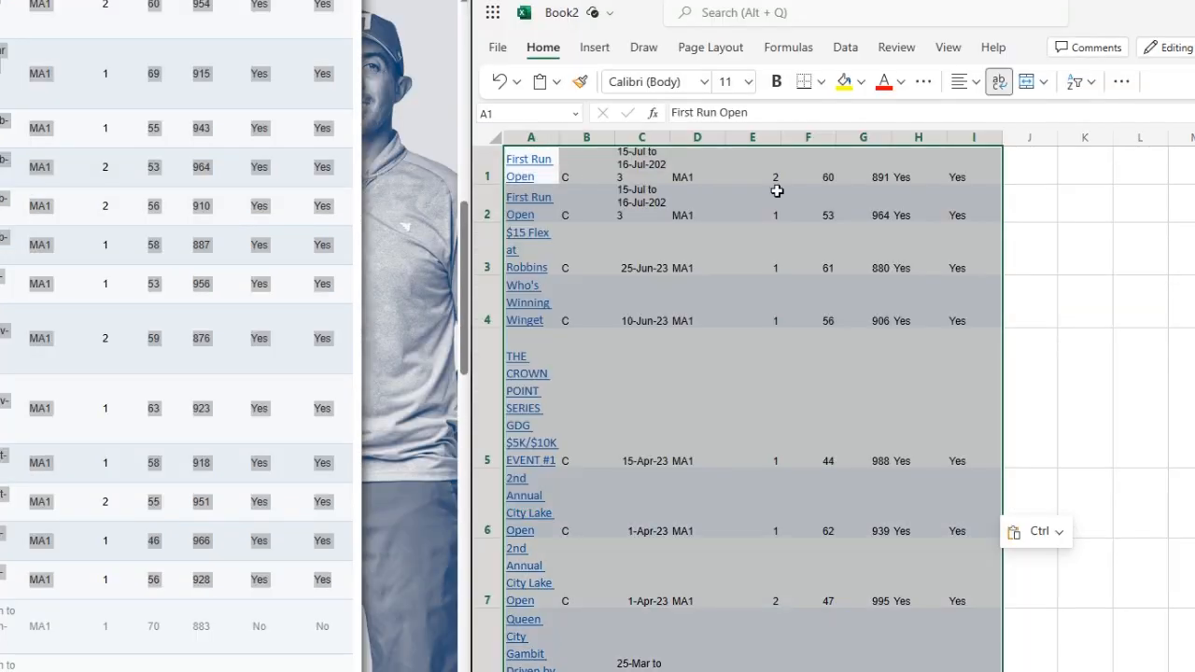
- Delete the six columns before the round ratings and the two Yes columns after them, keeping only the ratings
left_click_drag(822, 139, 530, 140)
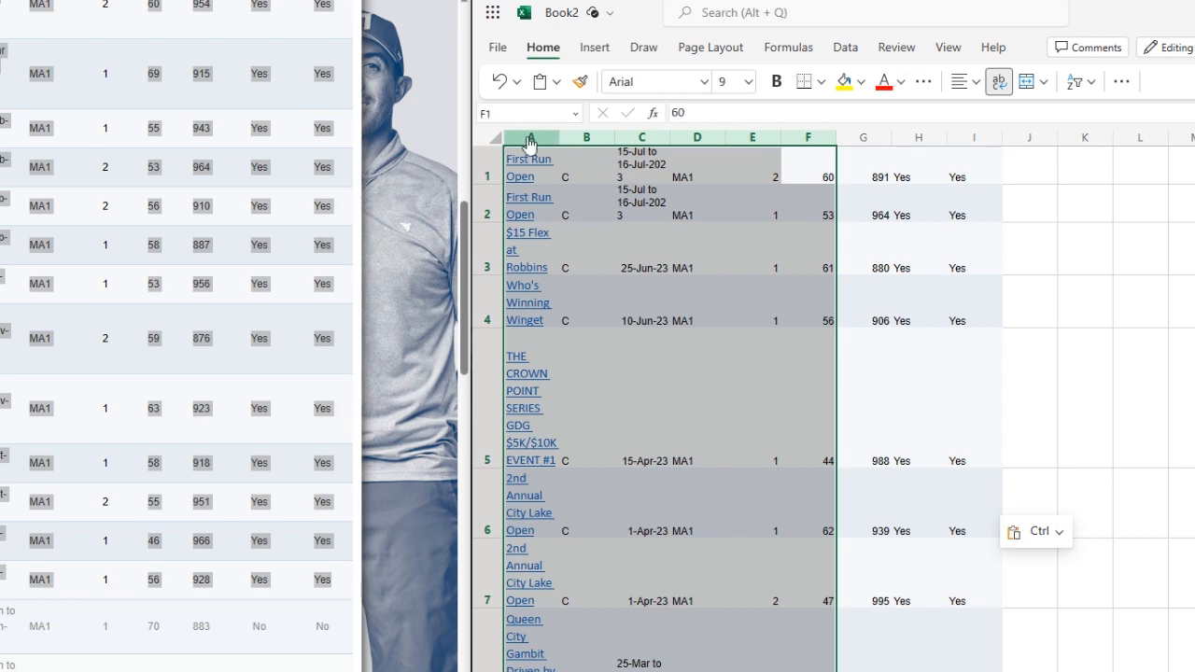
right_click(529, 140)
left_click(613, 344)
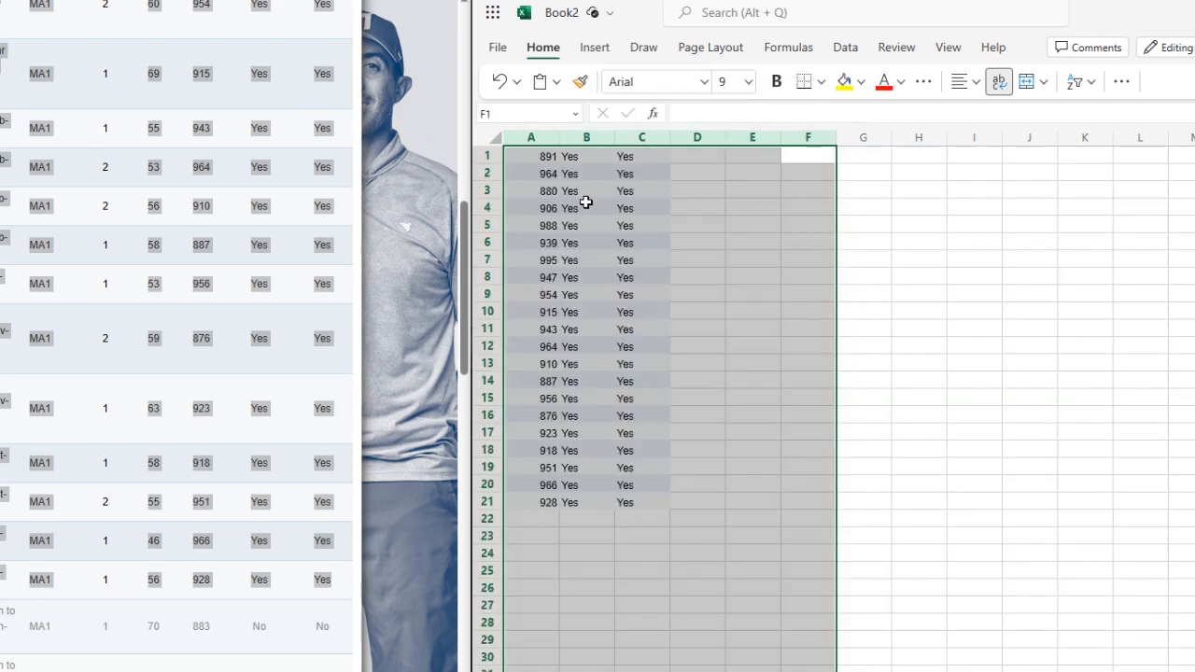
left_click_drag(583, 145, 640, 142)
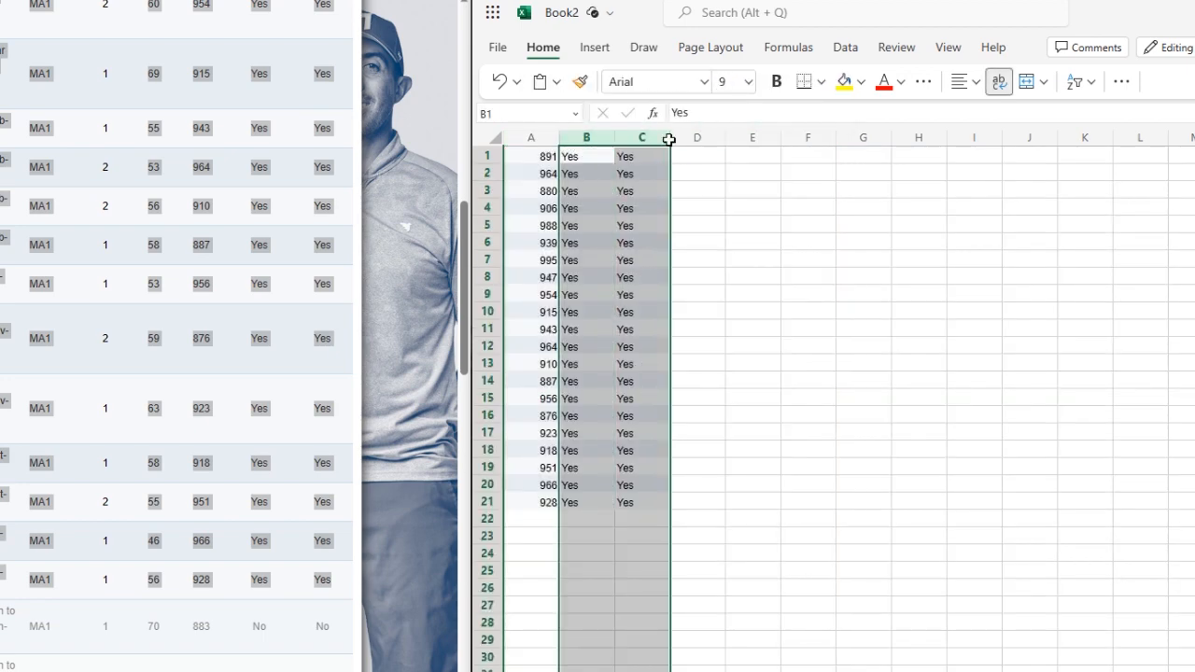
right_click(586, 140)
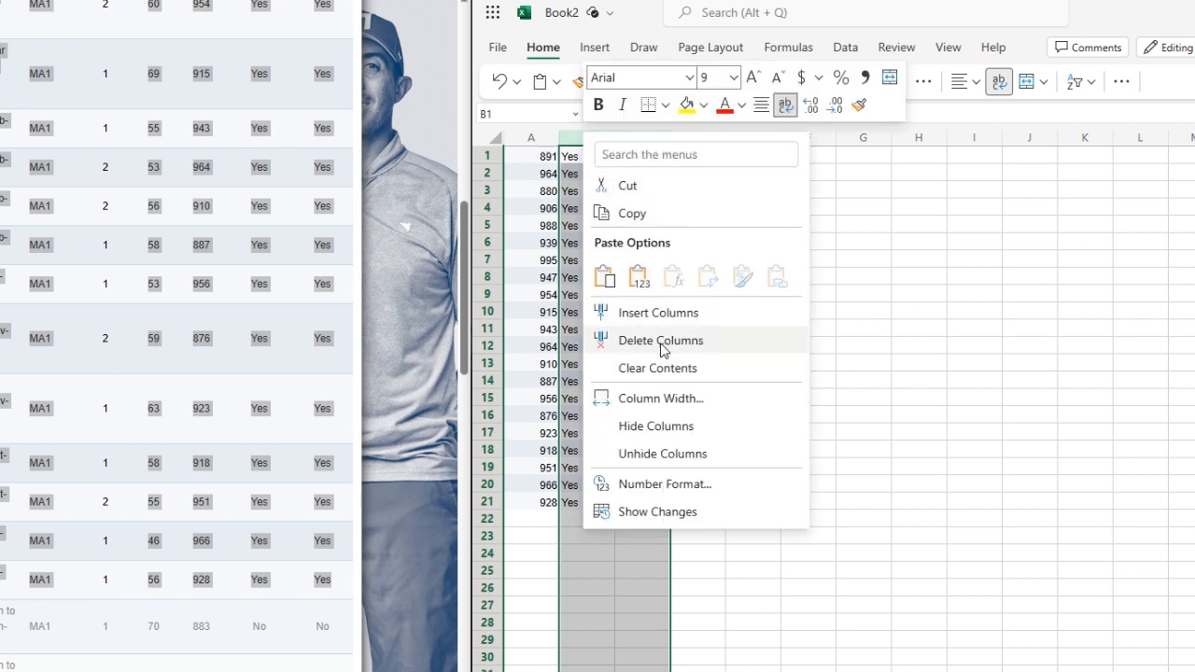
left_click(660, 342)
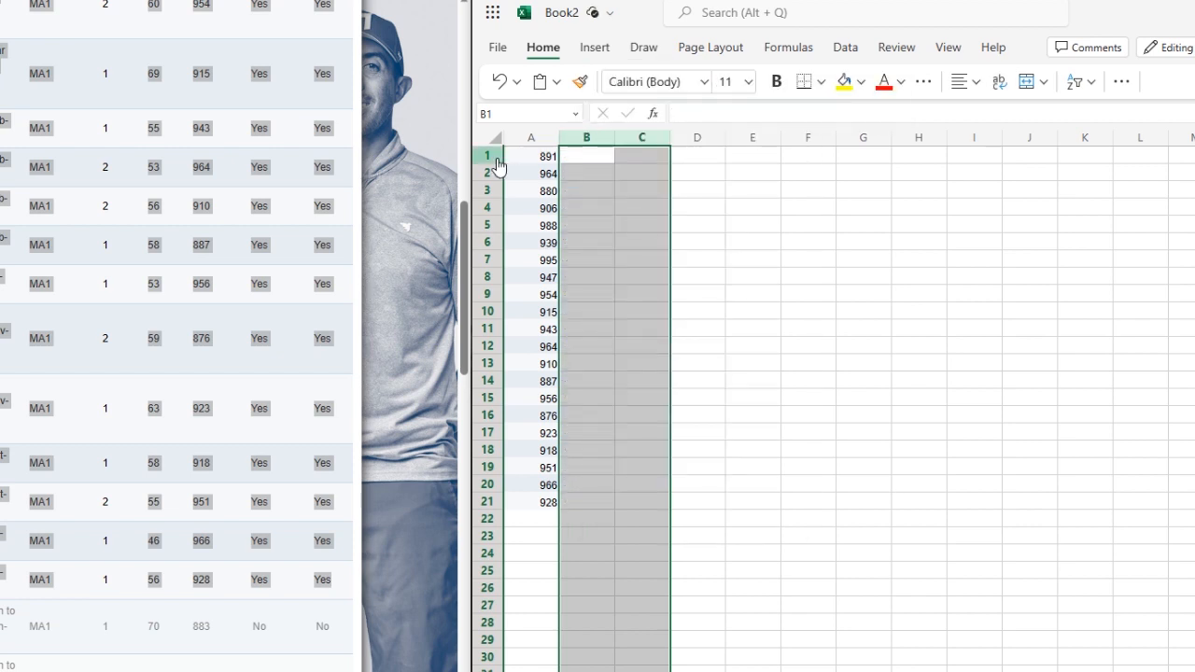
- Insert a row above the ratings and enter the headers Rating in A1 and Weight in B1
left_click(489, 158)
right_click(489, 159)
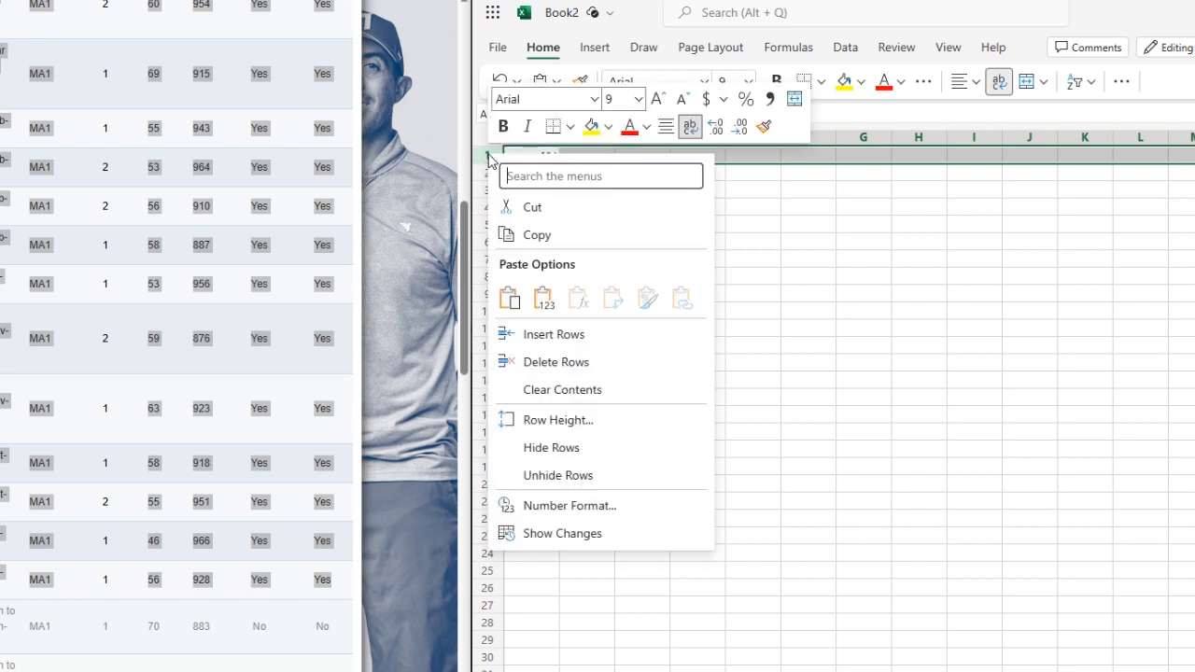
left_click(549, 336)
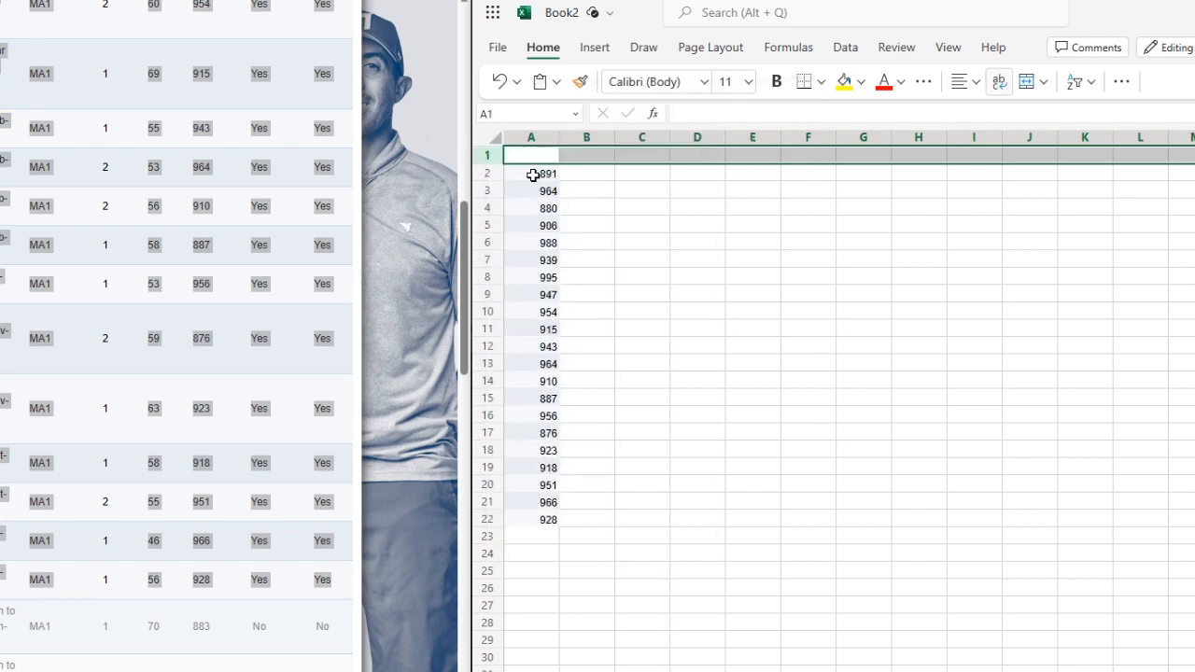
left_click(539, 158)
type("Rating")
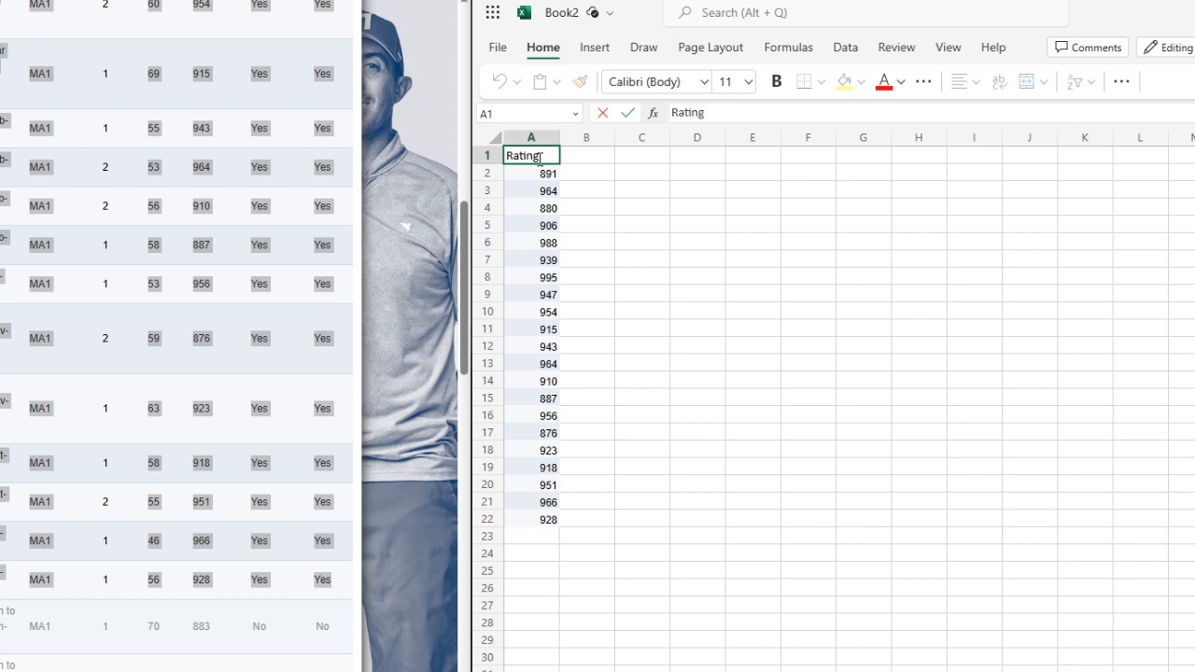
left_click(605, 155)
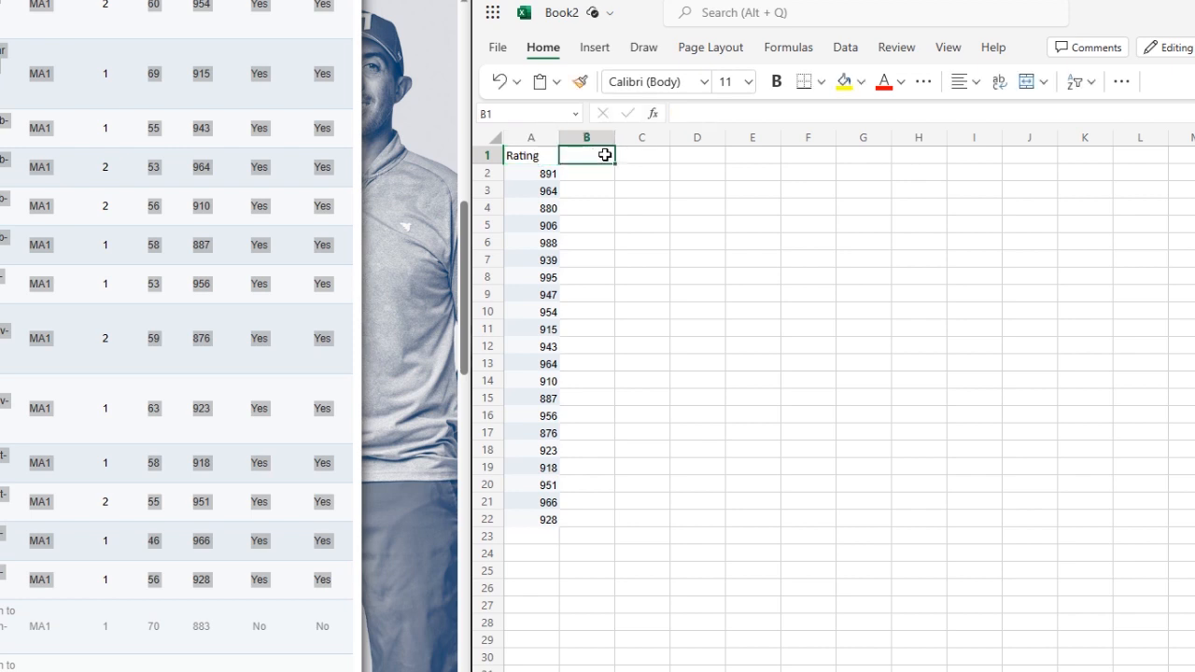
type("Weight")
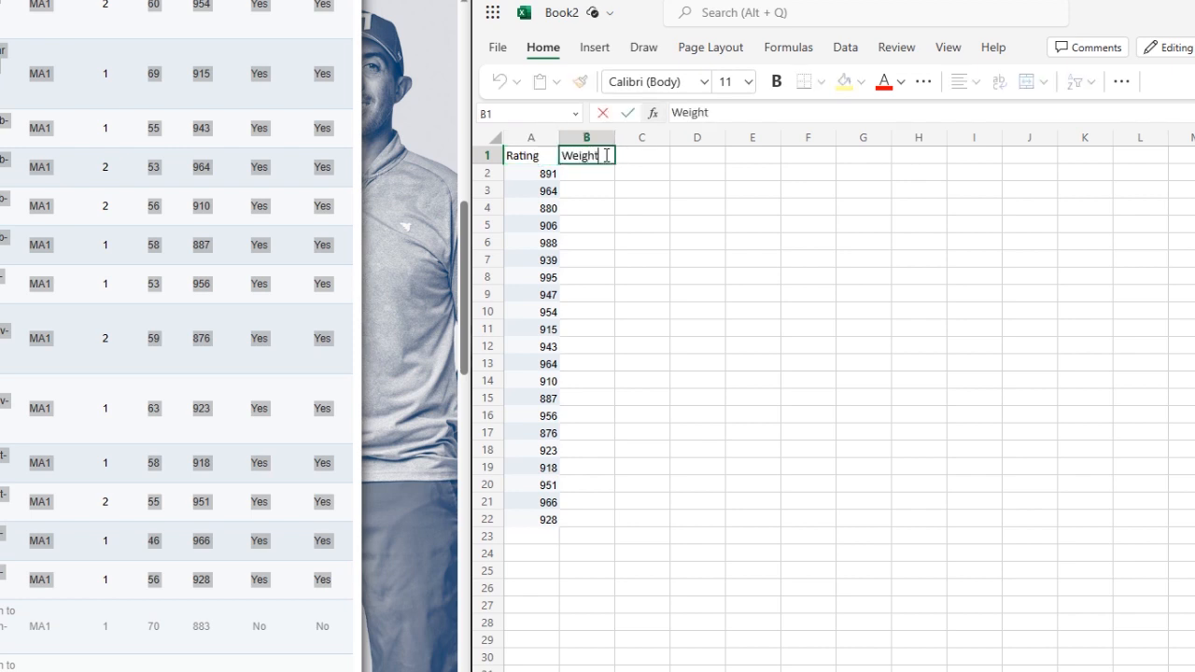
key("Return")
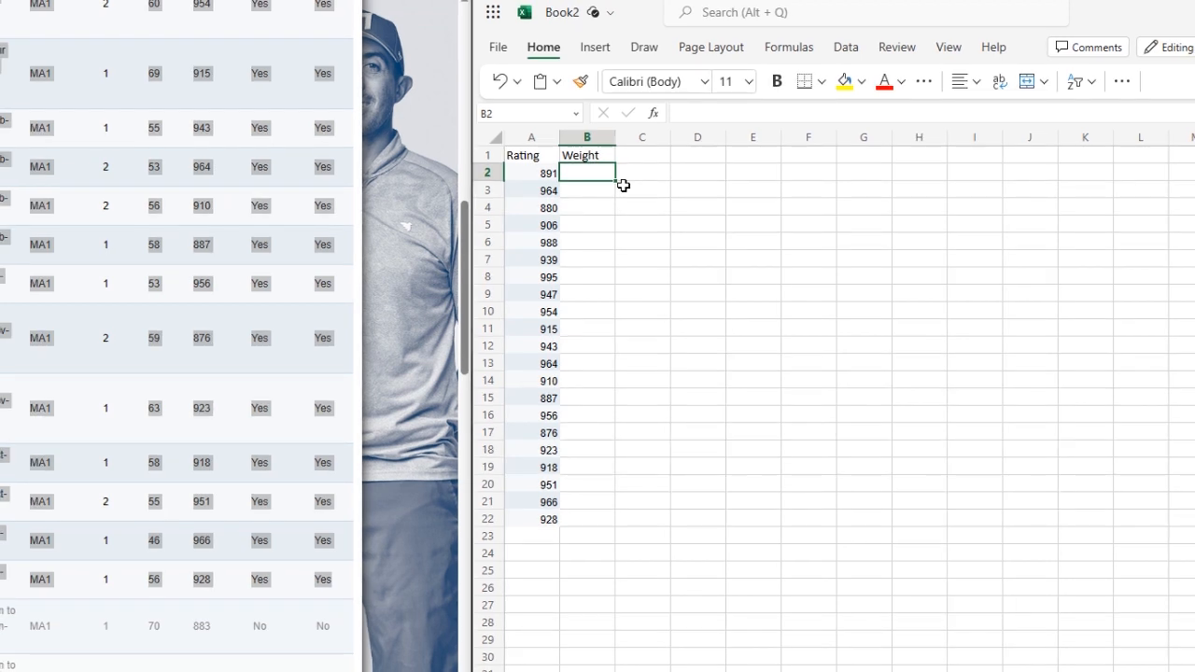
- Copy the five most recent ratings in A2:A6 and append them below the list starting at A23
left_click_drag(536, 518, 533, 176)
left_click_drag(533, 176, 536, 173)
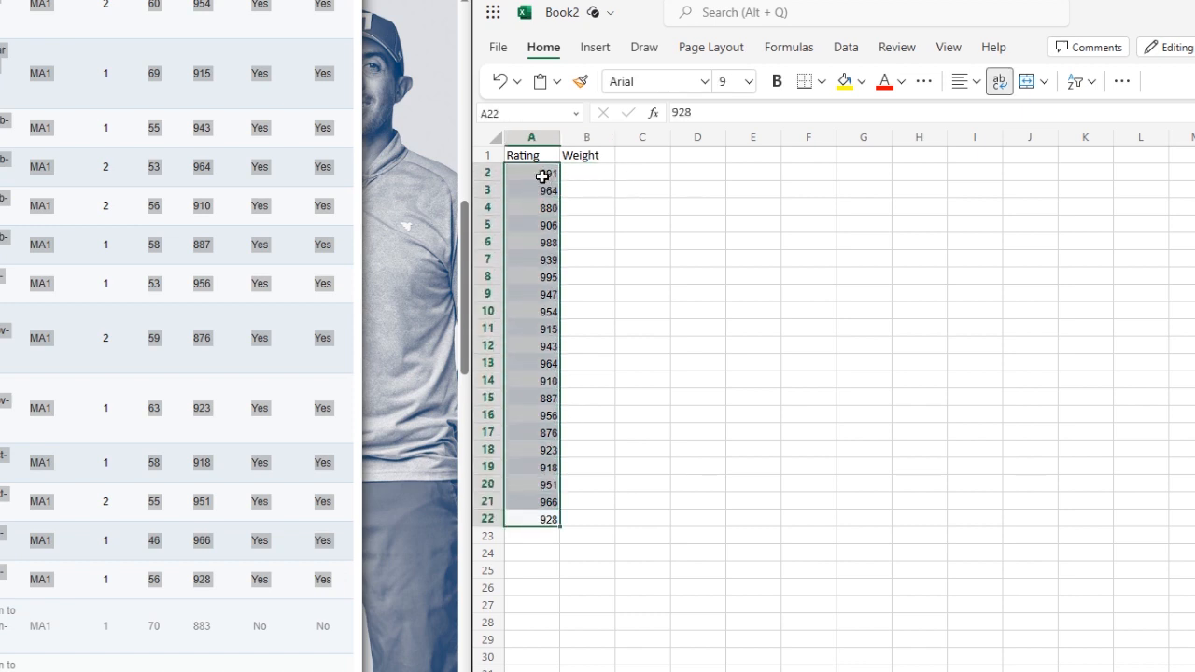
left_click_drag(530, 174, 542, 243)
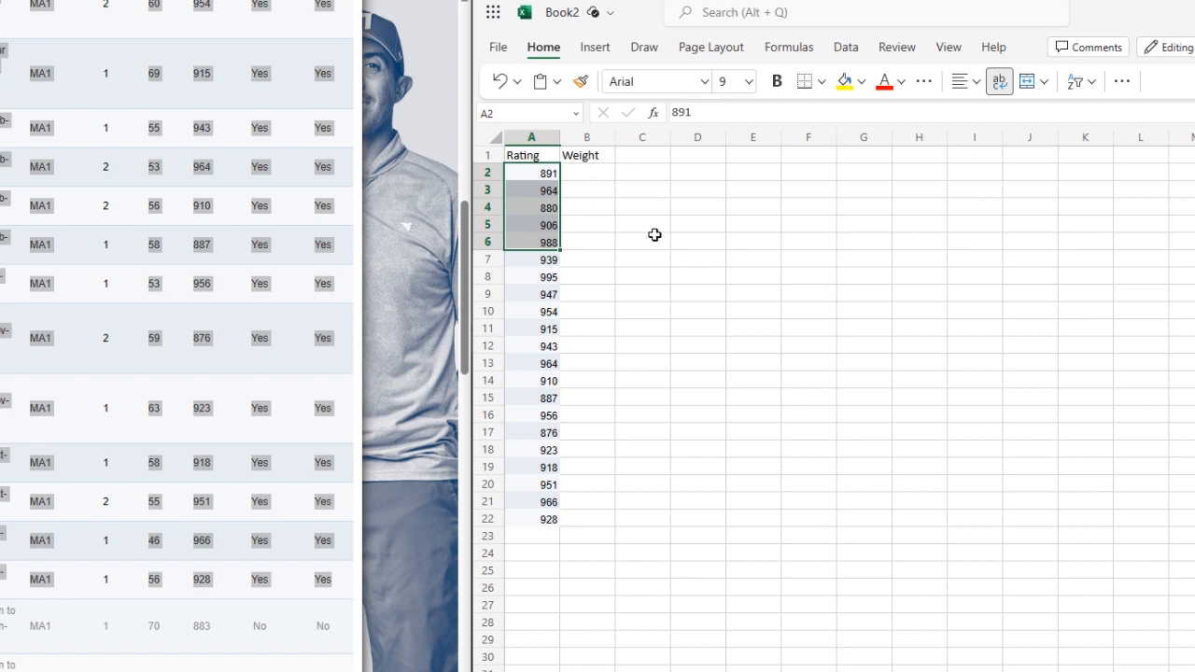
key("ctrl+c")
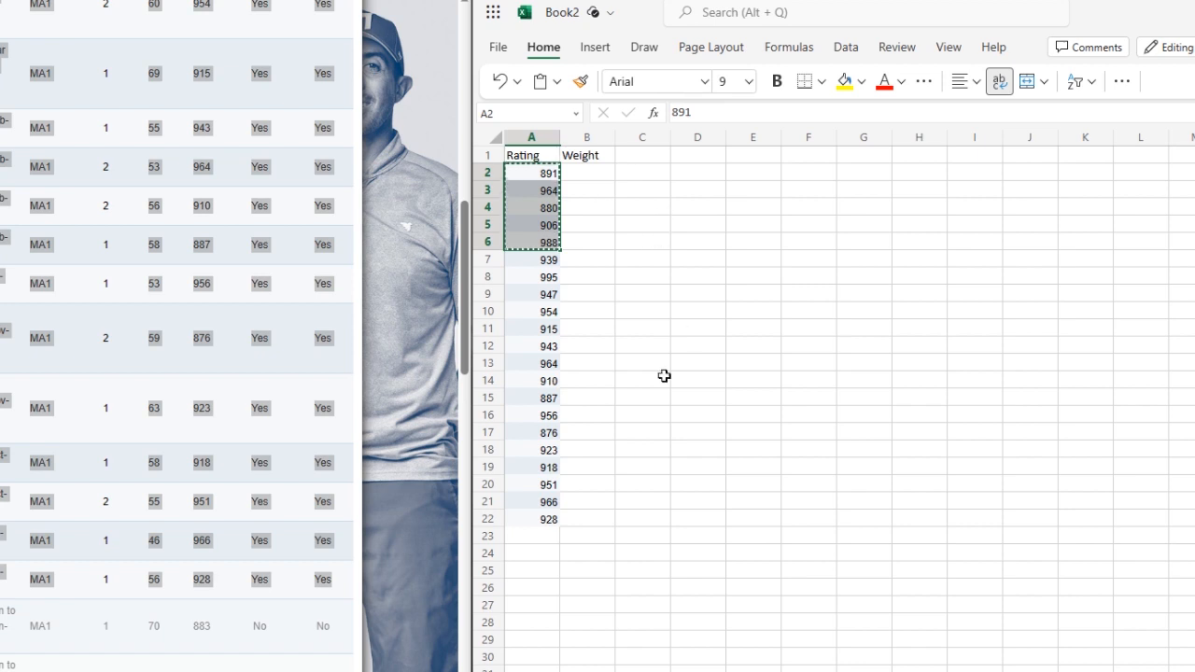
left_click(538, 536)
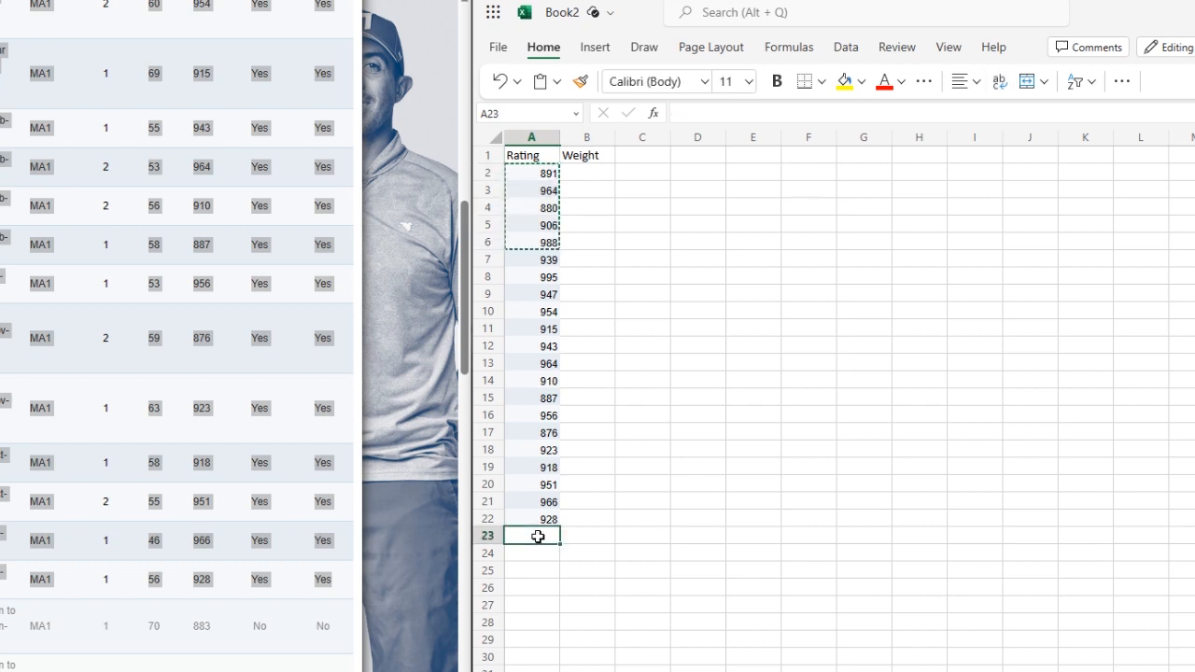
key("ctrl+v")
left_click(597, 539)
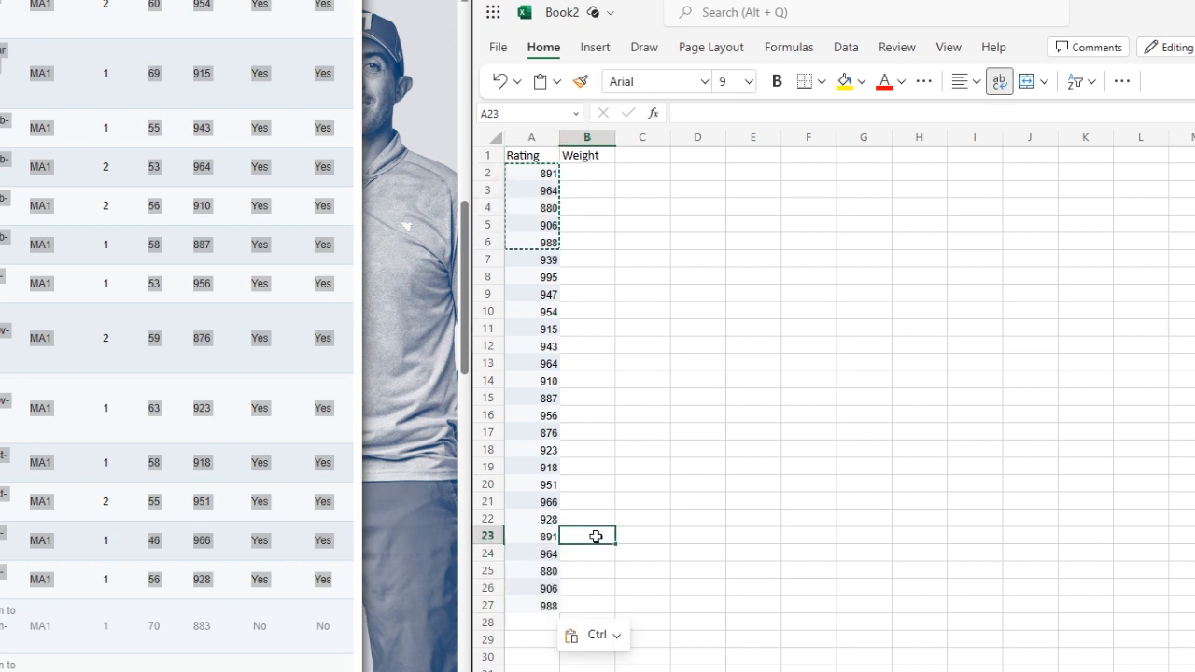
key("Escape")
- Fill both the duplicated ratings in A23:A27 and their originals in A2:A6 with yellow
left_click_drag(536, 539, 536, 601)
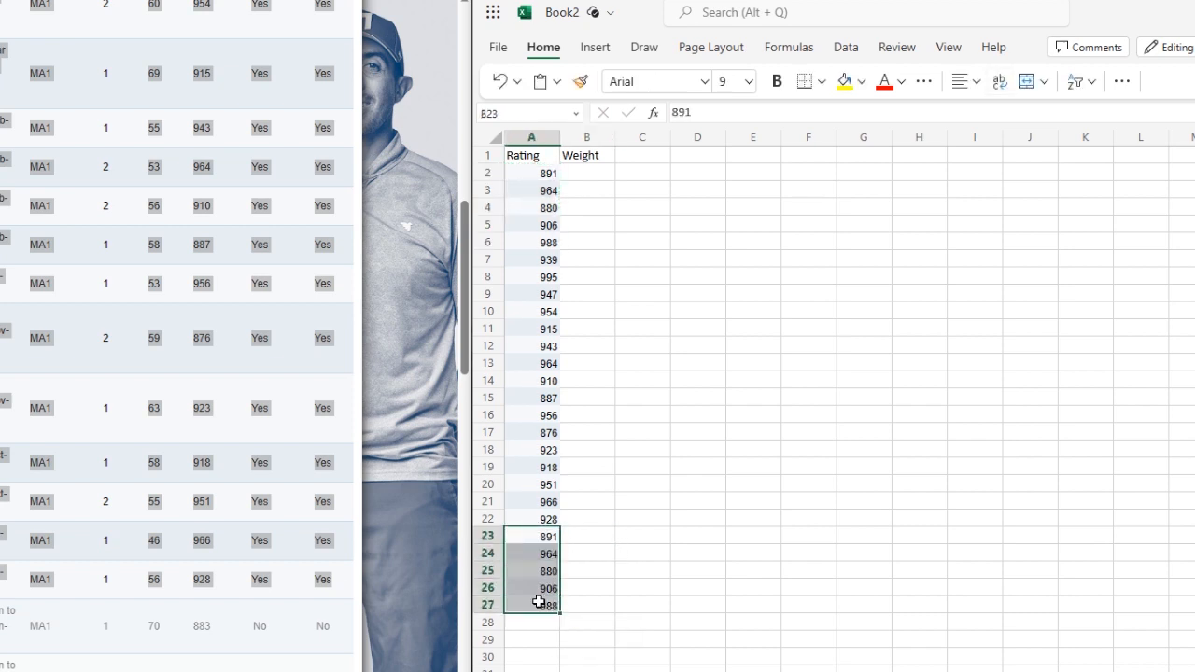
left_click(845, 81)
left_click_drag(550, 173, 546, 243)
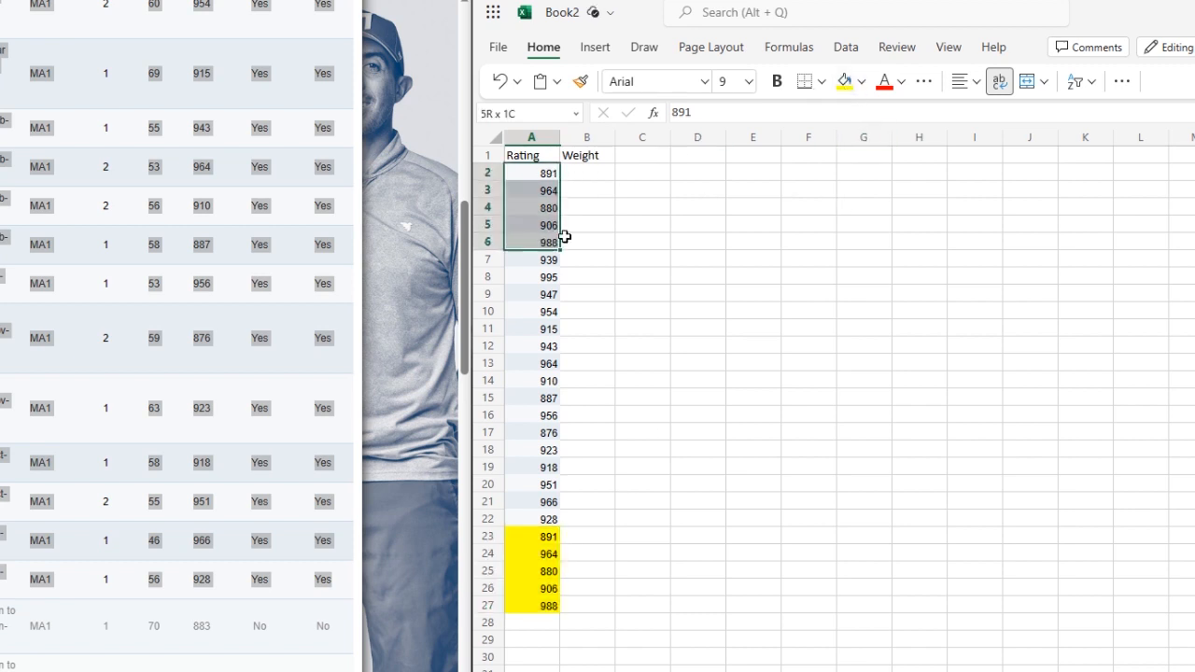
left_click(845, 81)
left_click_drag(548, 173, 546, 244)
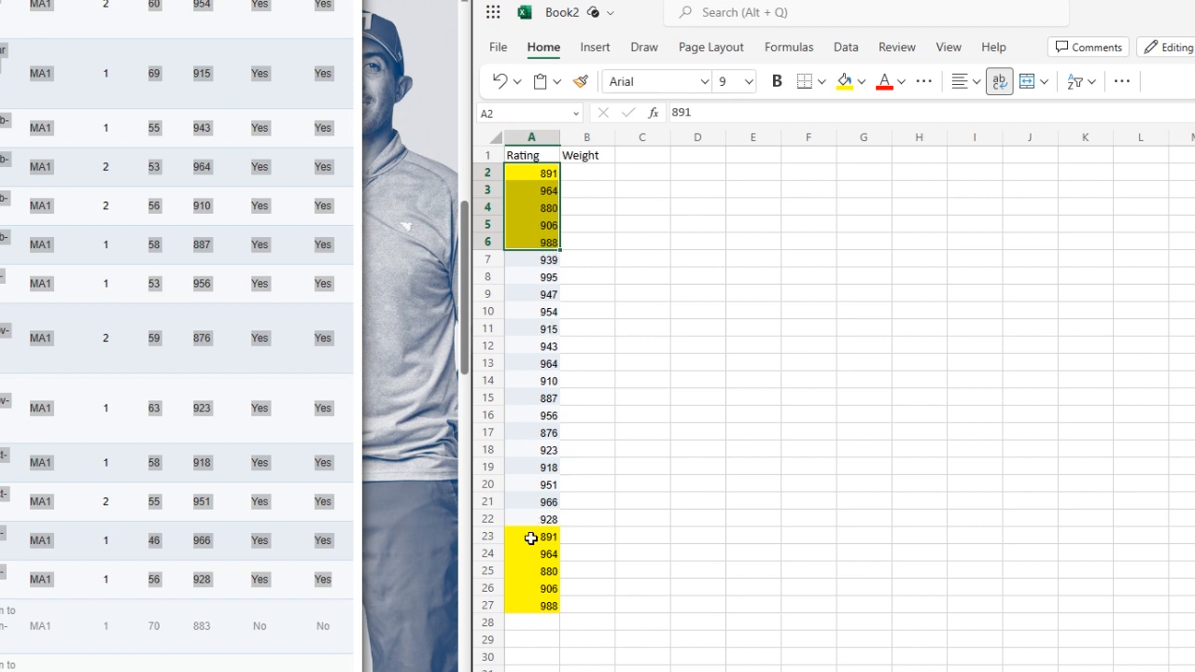
left_click_drag(534, 538, 547, 605)
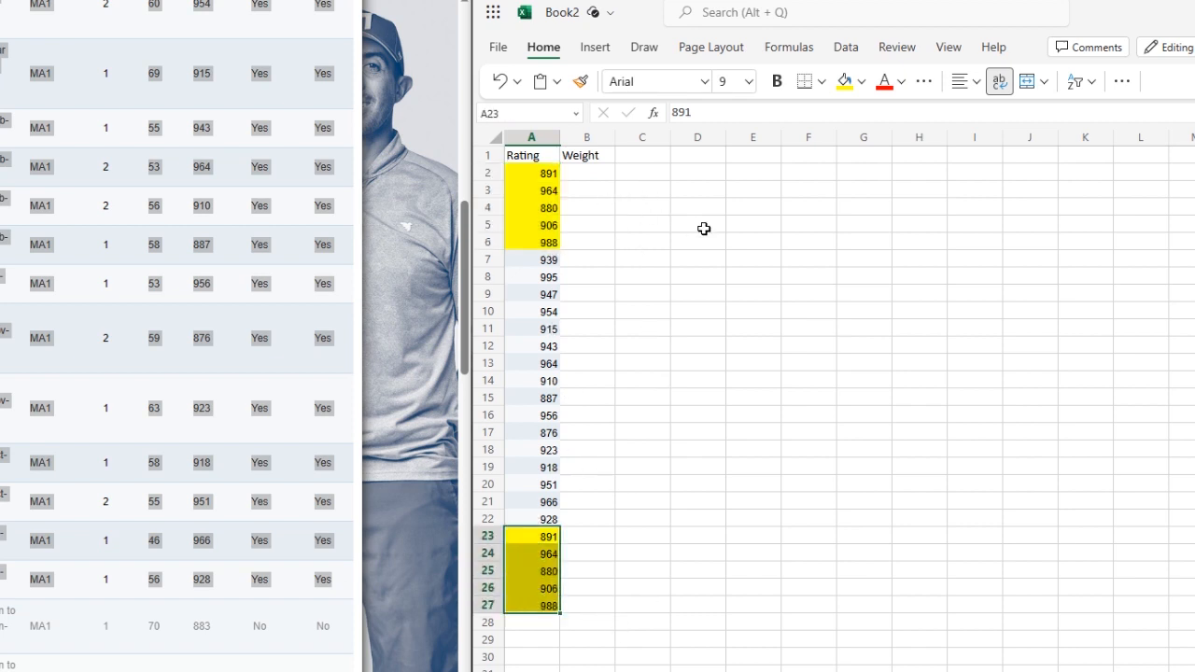
left_click(546, 171)
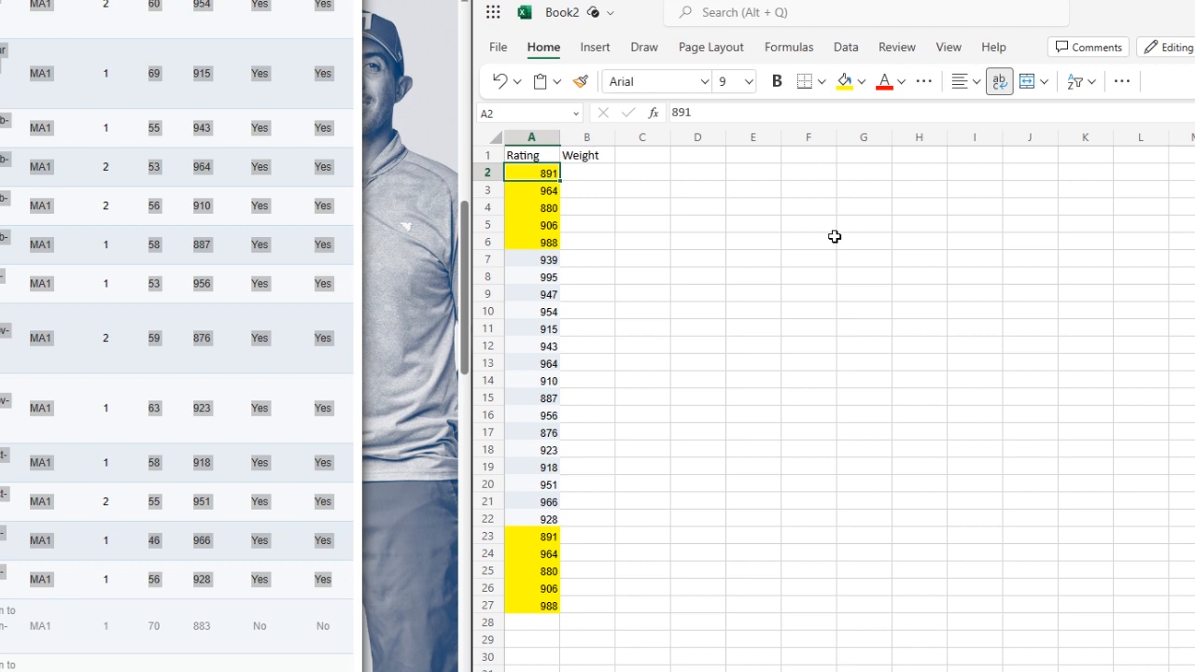
- Enter the weight formula =1/26 in B2 and fill it down through B27
left_click(596, 174)
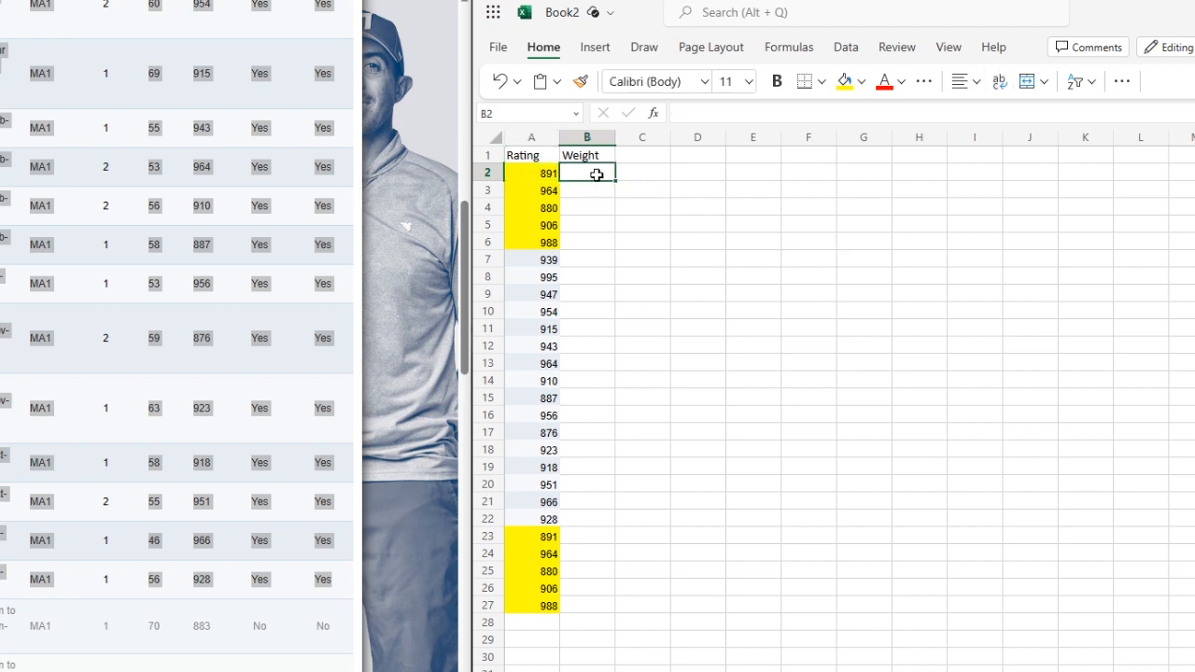
type("=1/26")
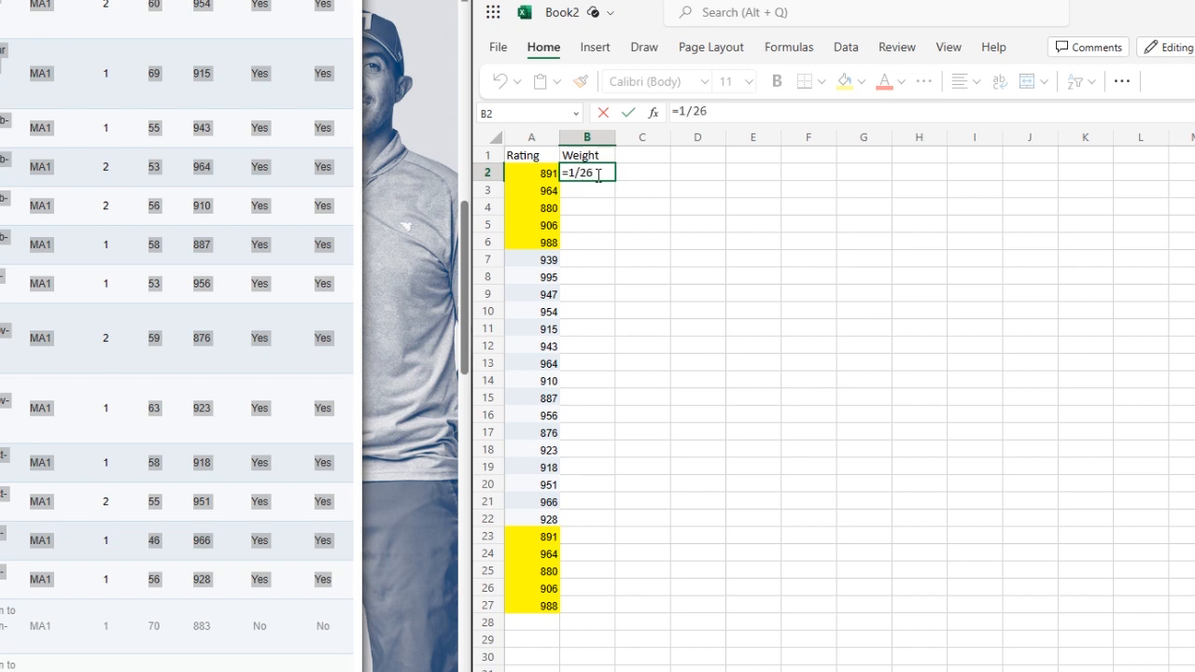
key("Return")
left_click(598, 172)
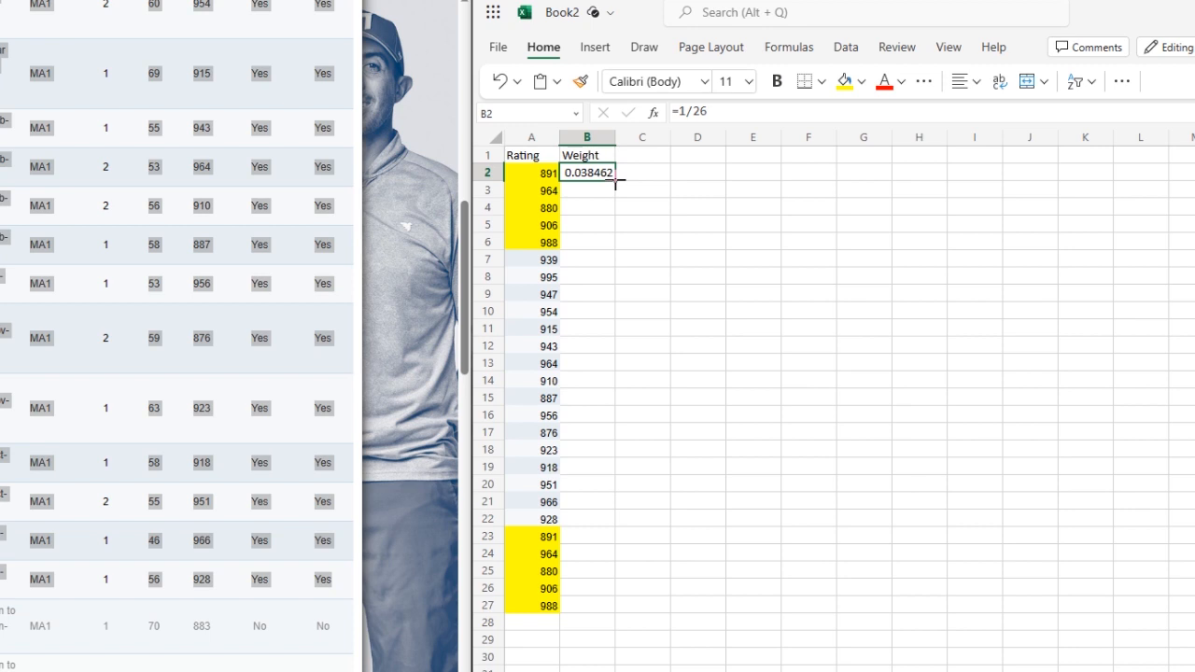
left_click_drag(615, 184, 600, 605)
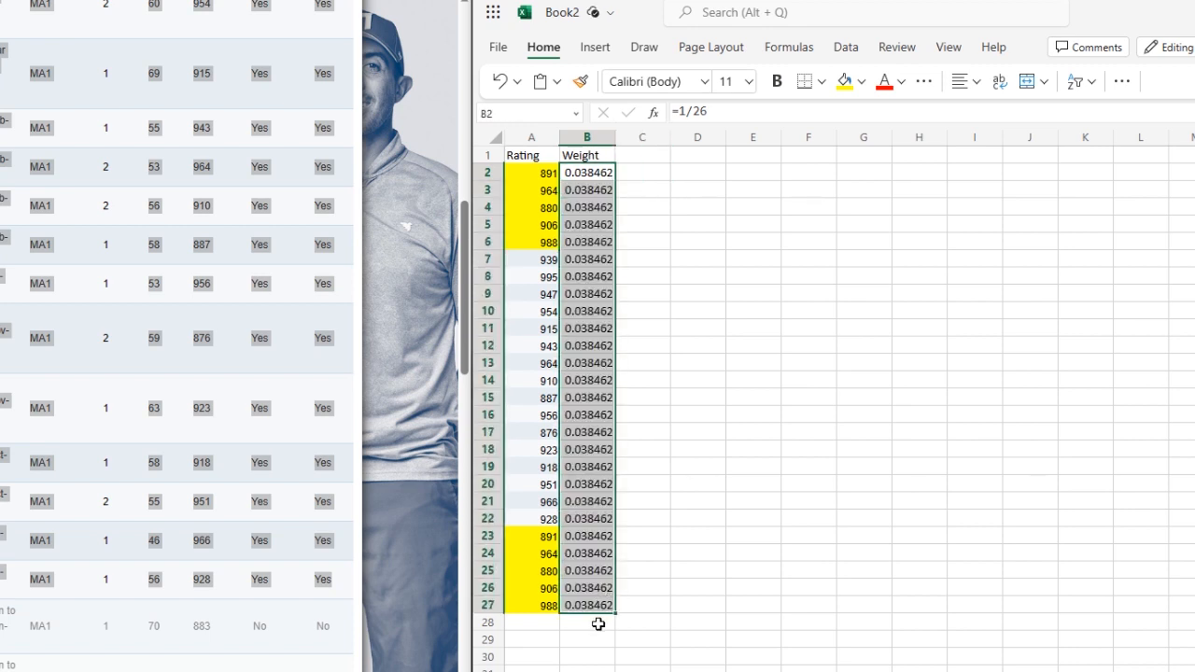
- Total the weights in B29 with =SUM(B2:B27)
left_click(596, 640)
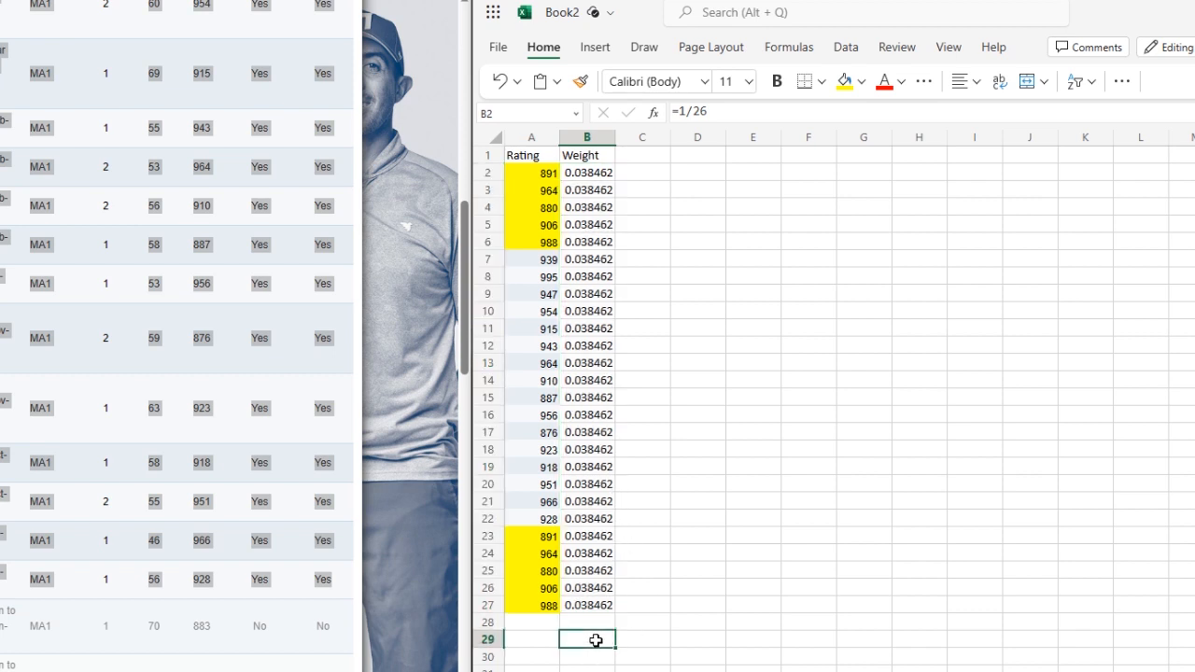
type("=")
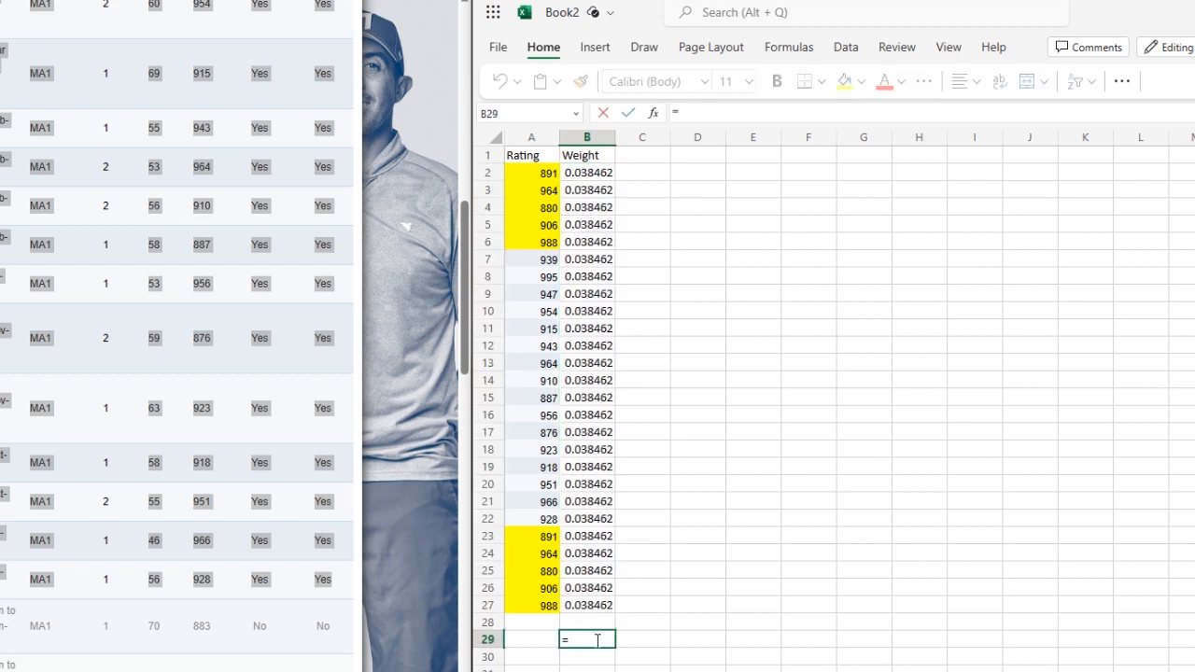
type("sum")
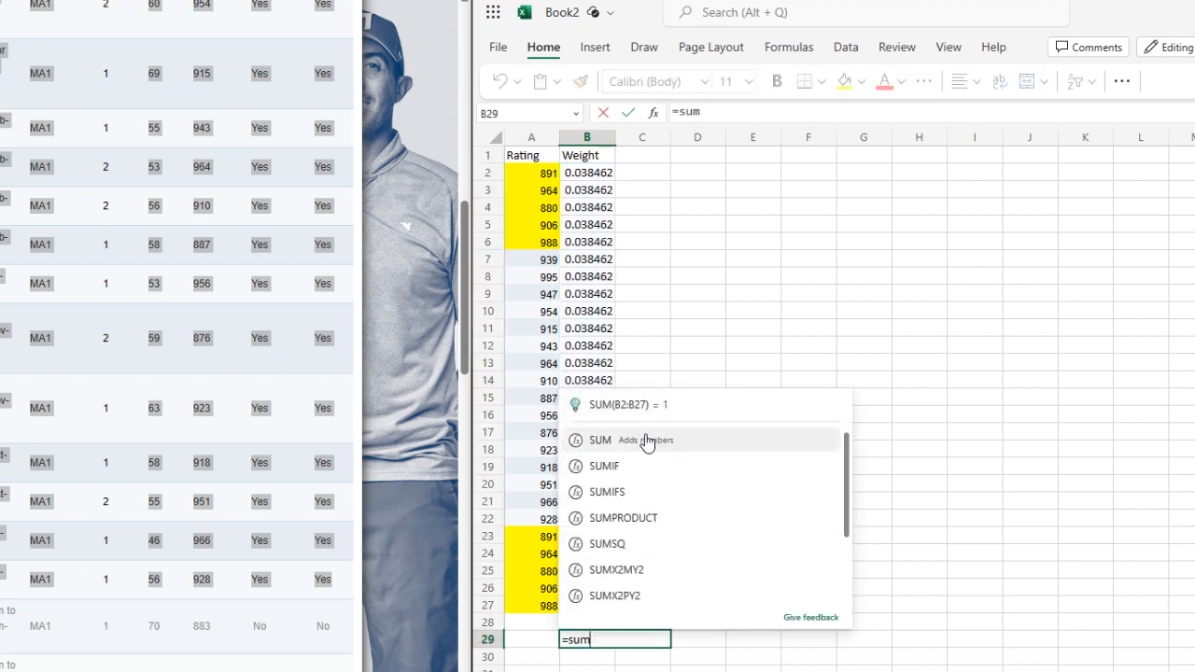
left_click(645, 405)
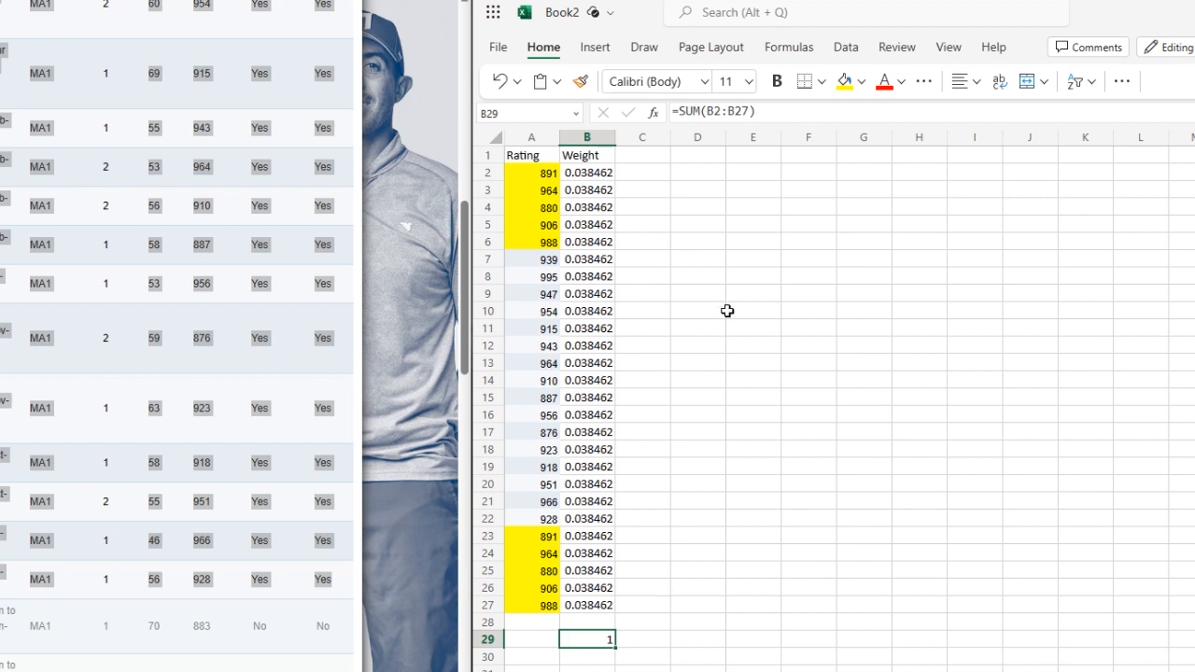
- Calculate the weighted rating in D2 with =SUMPRODUCT(A2:A27,B2:B27)
left_click(702, 168)
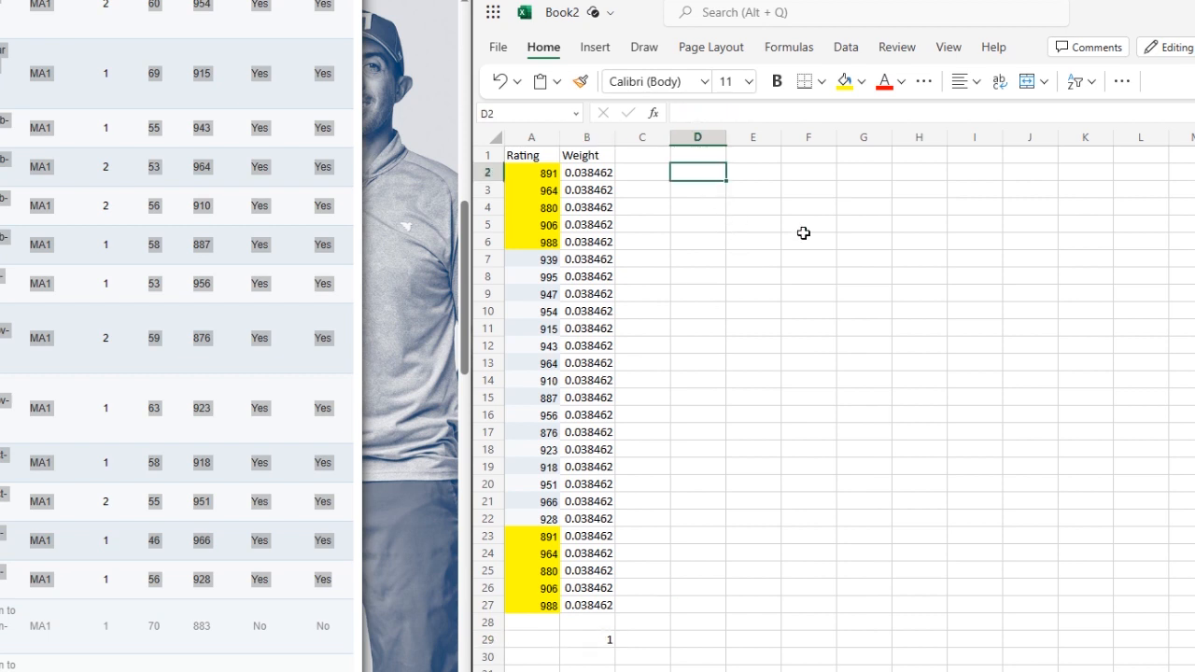
type("=sumprod")
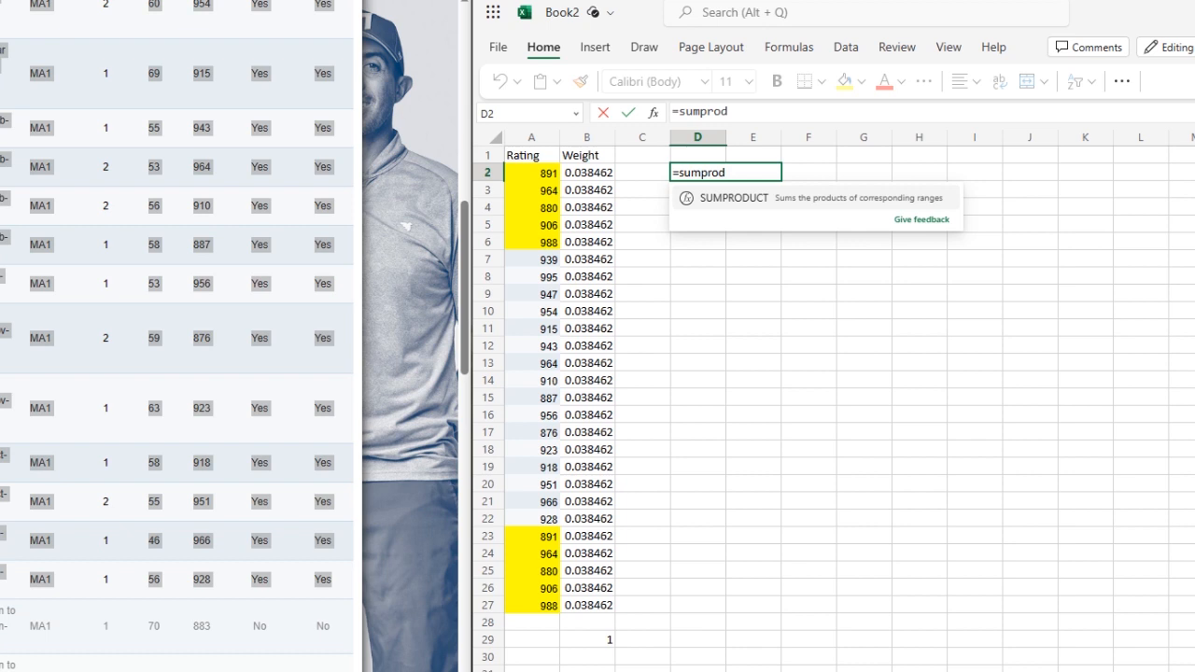
left_click(760, 198)
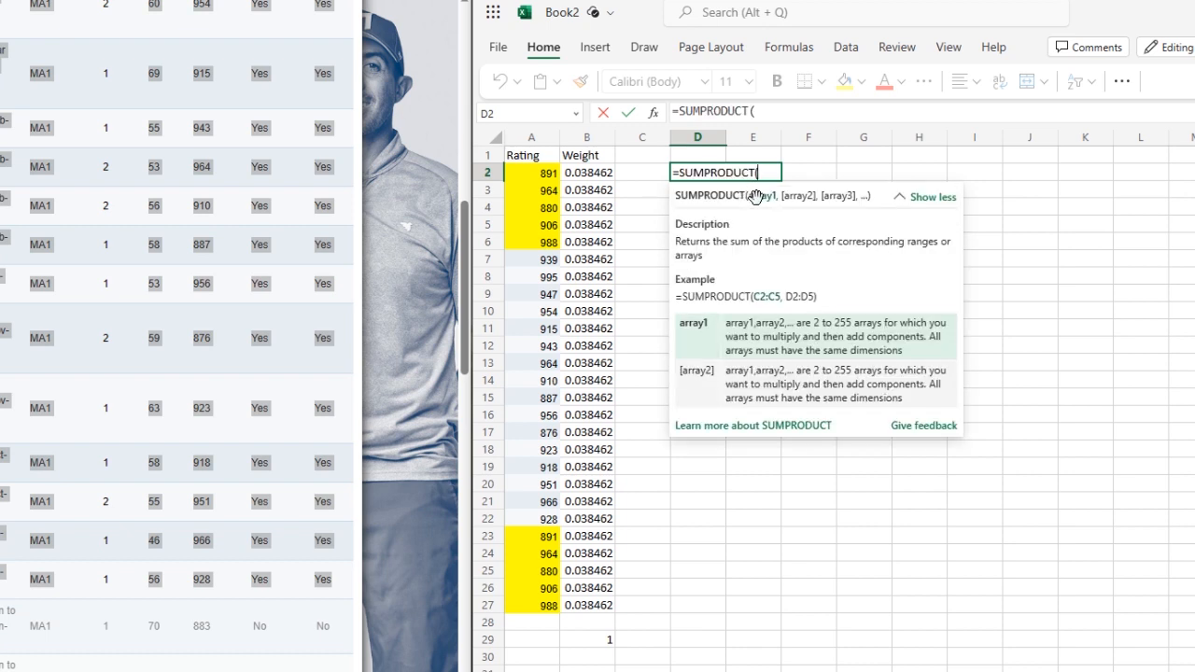
left_click_drag(534, 172, 542, 599)
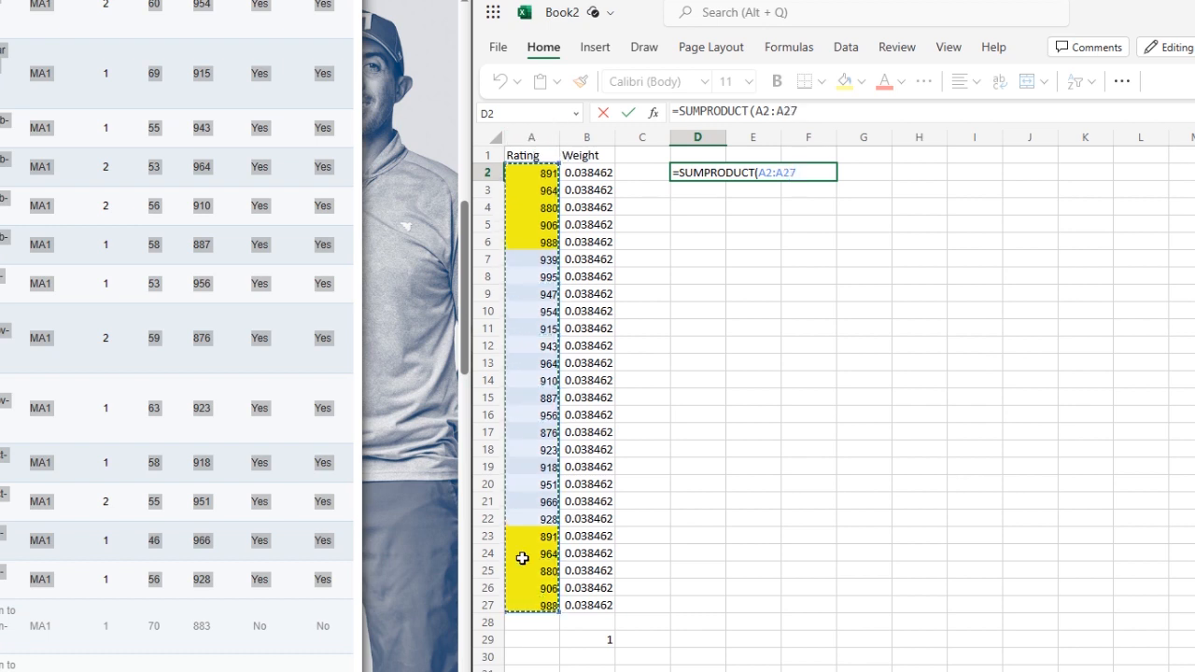
type(",")
left_click_drag(594, 170, 607, 608)
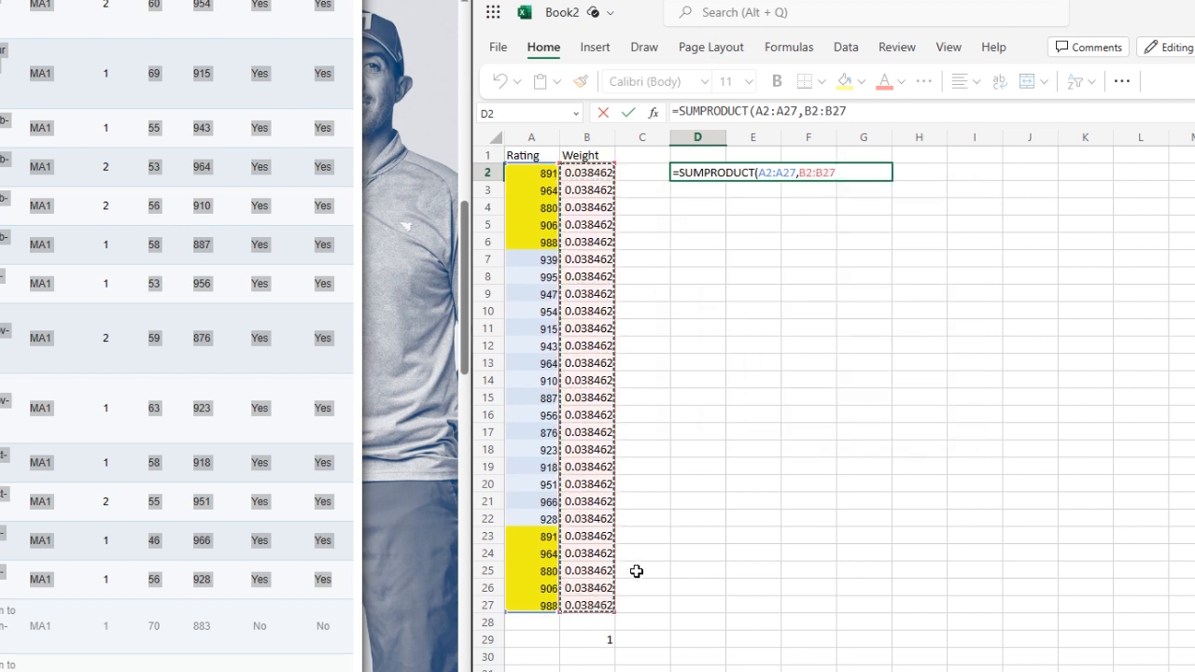
type(")")
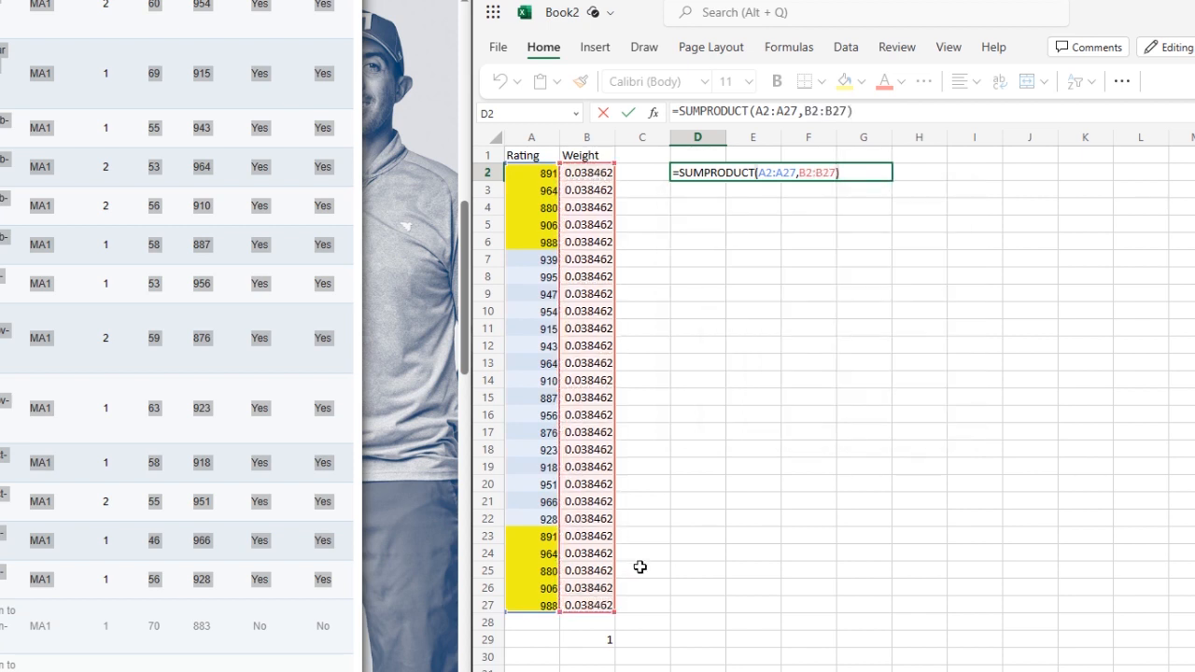
key("Return")
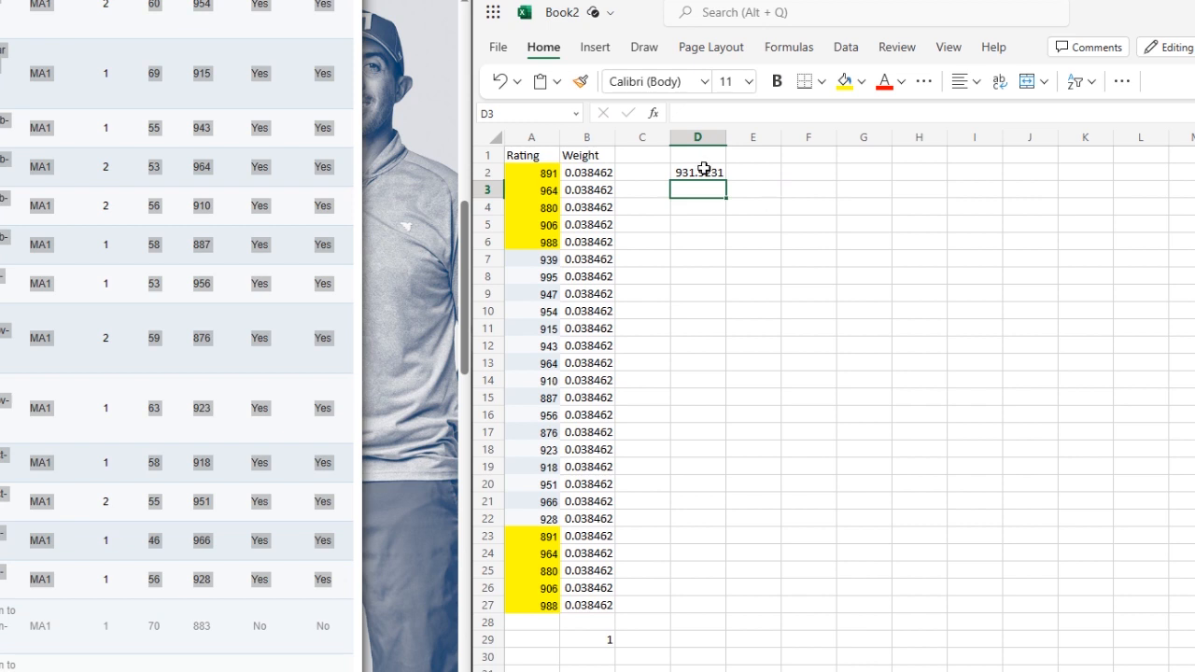
- Compare the calculated rating in D2 with the Current Rating in the Player Info section of the PDGA page
left_click(710, 171)
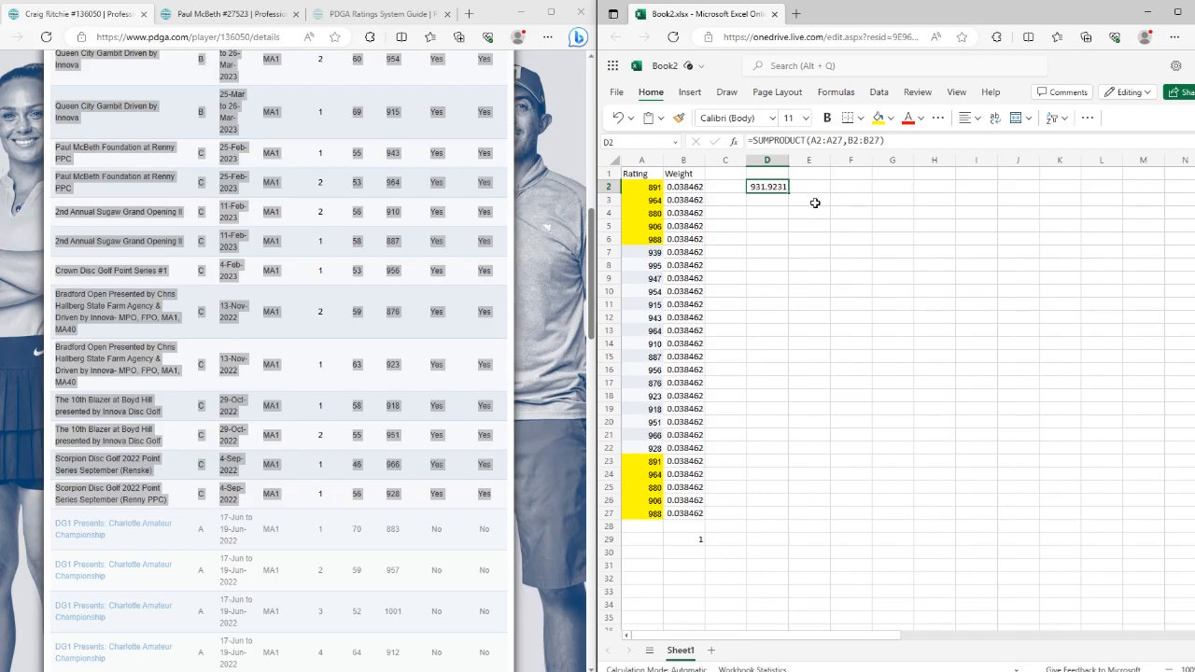
scroll(528, 264, "up", 5)
left_click(531, 263)
scroll(532, 262, "up", 2)
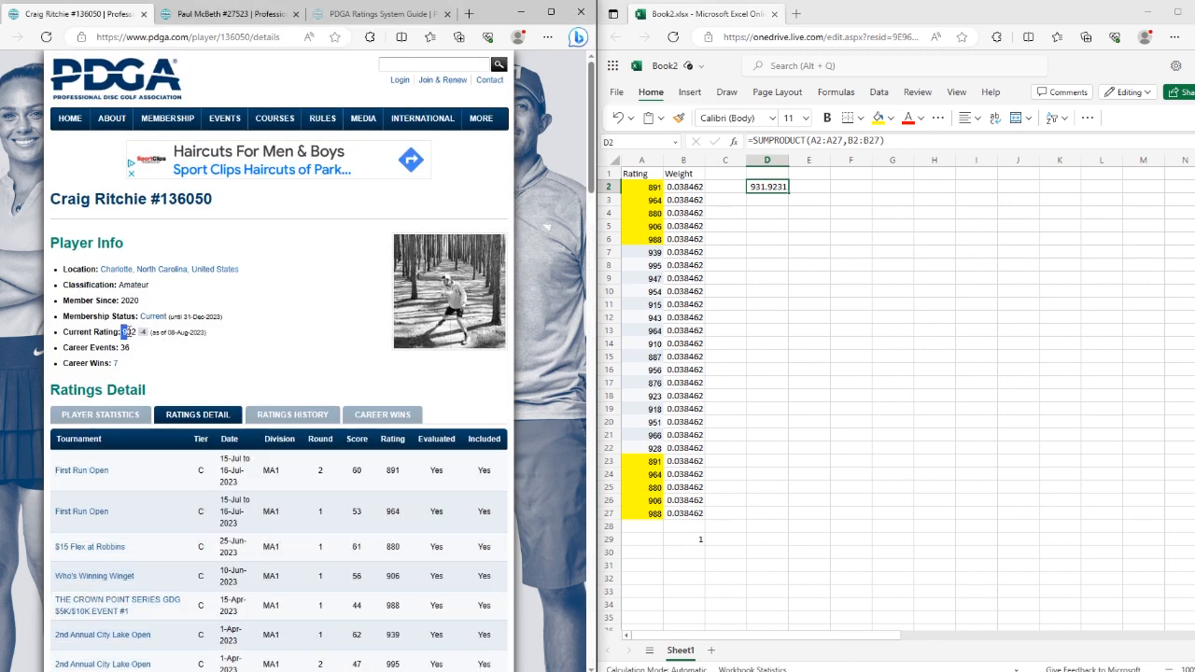
left_click(138, 332)
left_click_drag(639, 188, 686, 239)
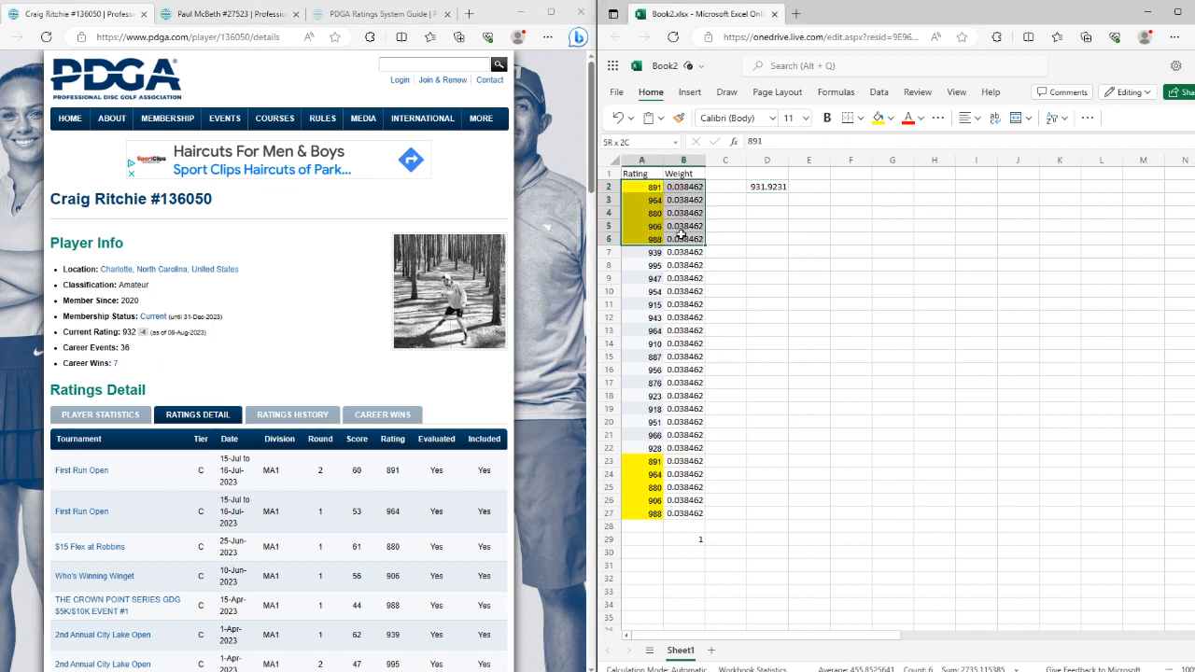
left_click(634, 175)
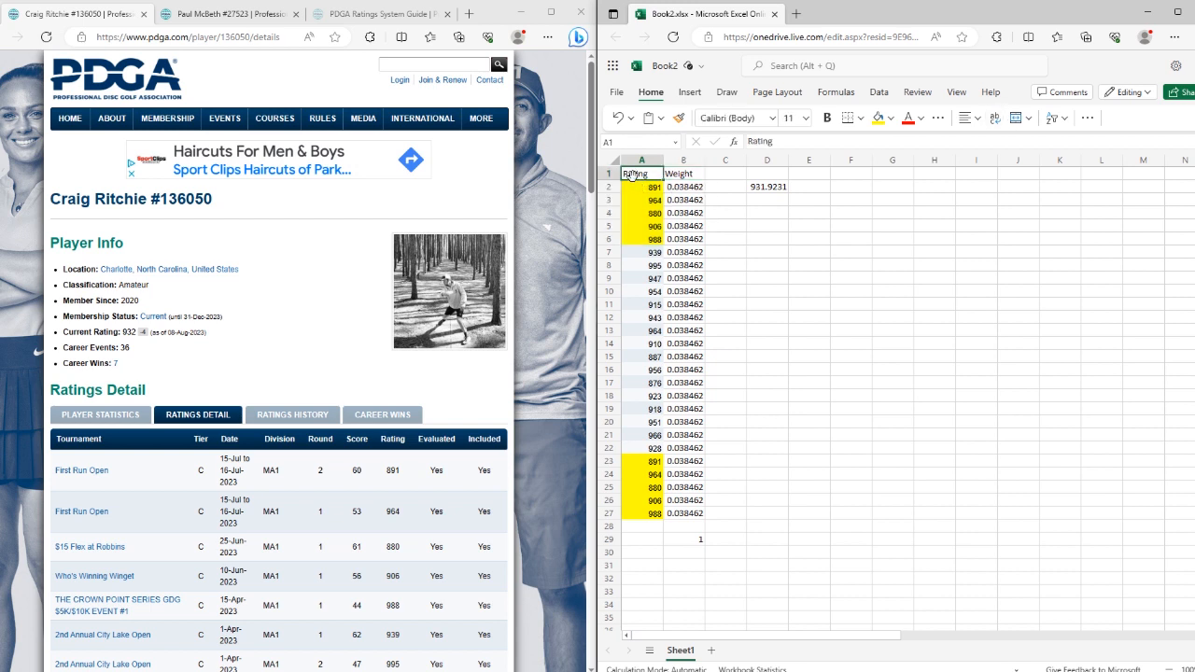